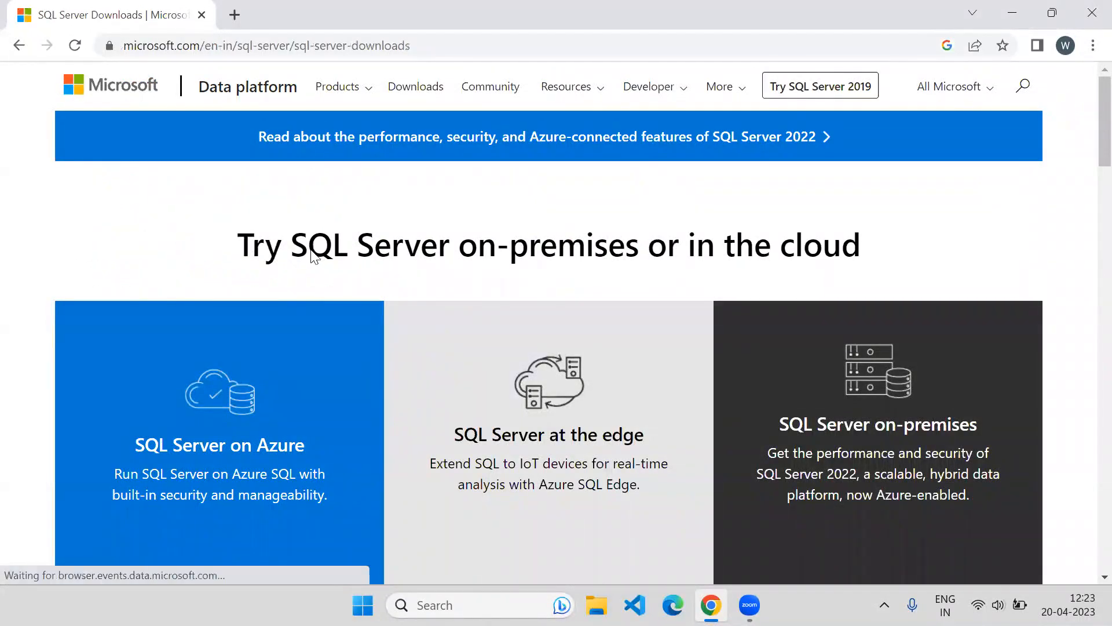
- Find the free Express edition of SQL Server 2022 on the SQL Server downloads page
{"action": "scroll", "coordinate": [365, 255], "scroll_direction": "down", "scroll_amount": 4}
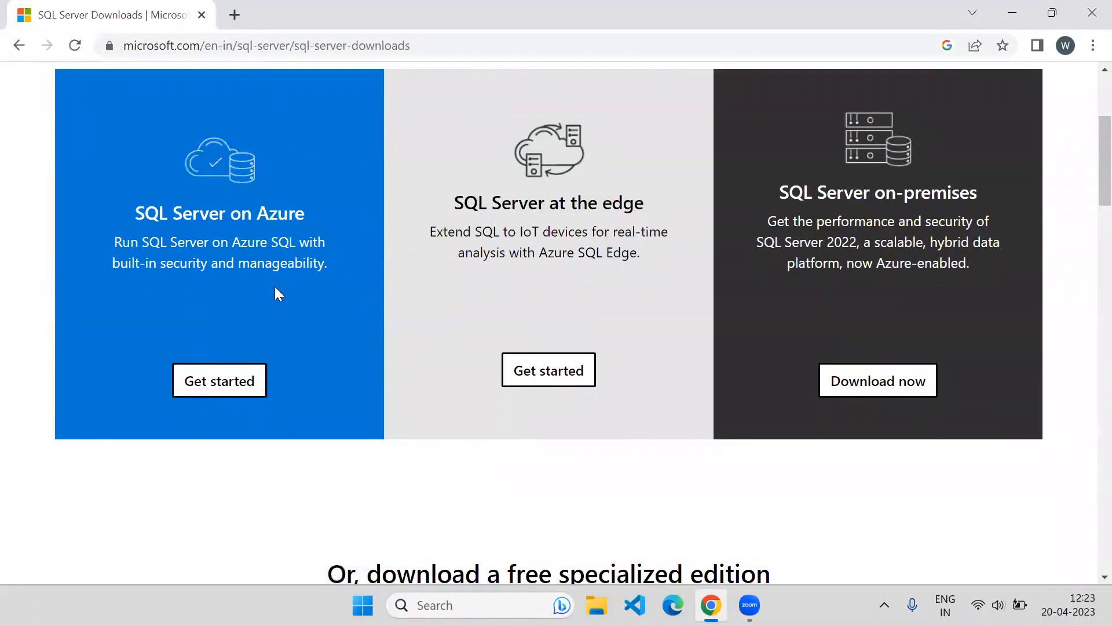
{"action": "scroll", "coordinate": [525, 243], "scroll_direction": "down", "scroll_amount": 4}
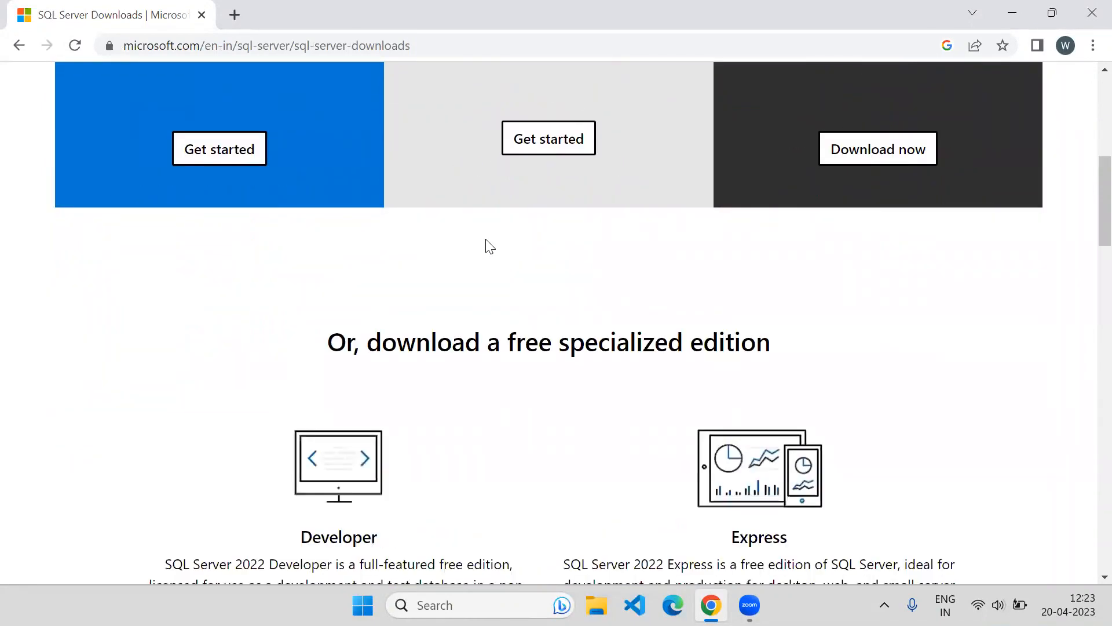
{"action": "scroll", "coordinate": [490, 246], "scroll_direction": "up", "scroll_amount": 4}
{"action": "scroll", "coordinate": [704, 236], "scroll_direction": "down", "scroll_amount": 4}
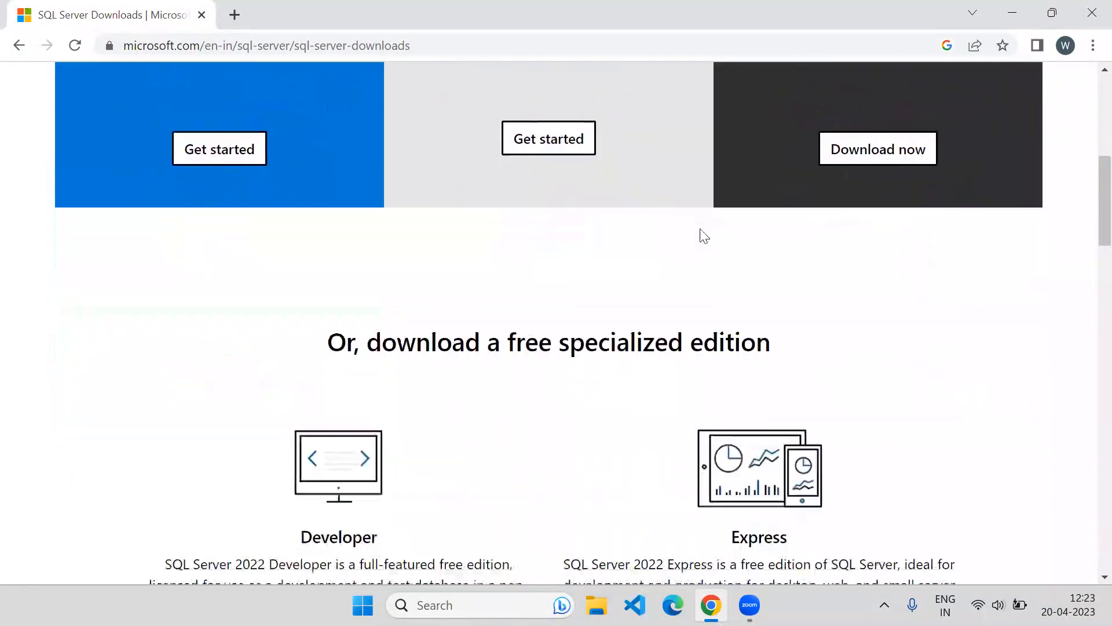
{"action": "scroll", "coordinate": [450, 231], "scroll_direction": "down", "scroll_amount": 4}
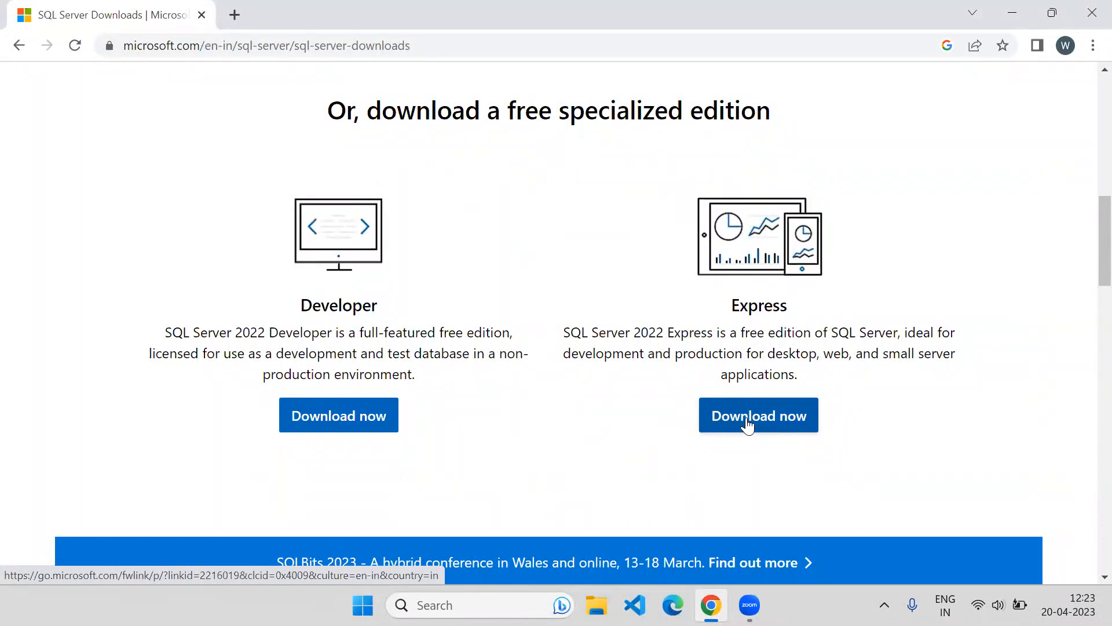
- Switch to File Explorer and launch the SQL2022-SSEI-Expr installer from the Downloads folder
{"action": "left_click", "coordinate": [597, 605]}
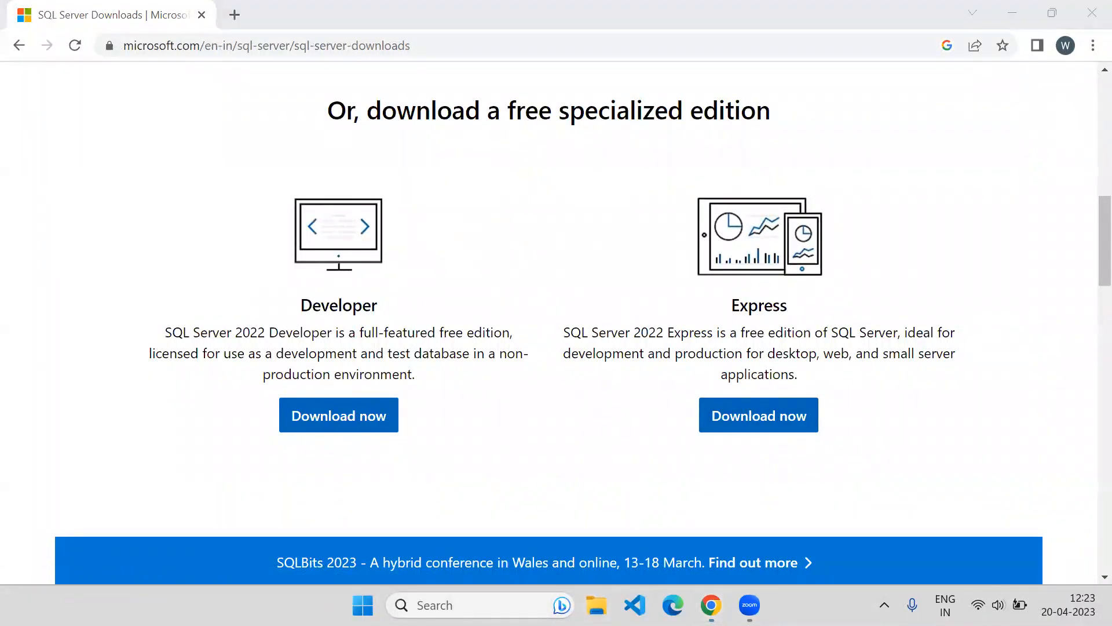
{"action": "left_click", "coordinate": [64, 217]}
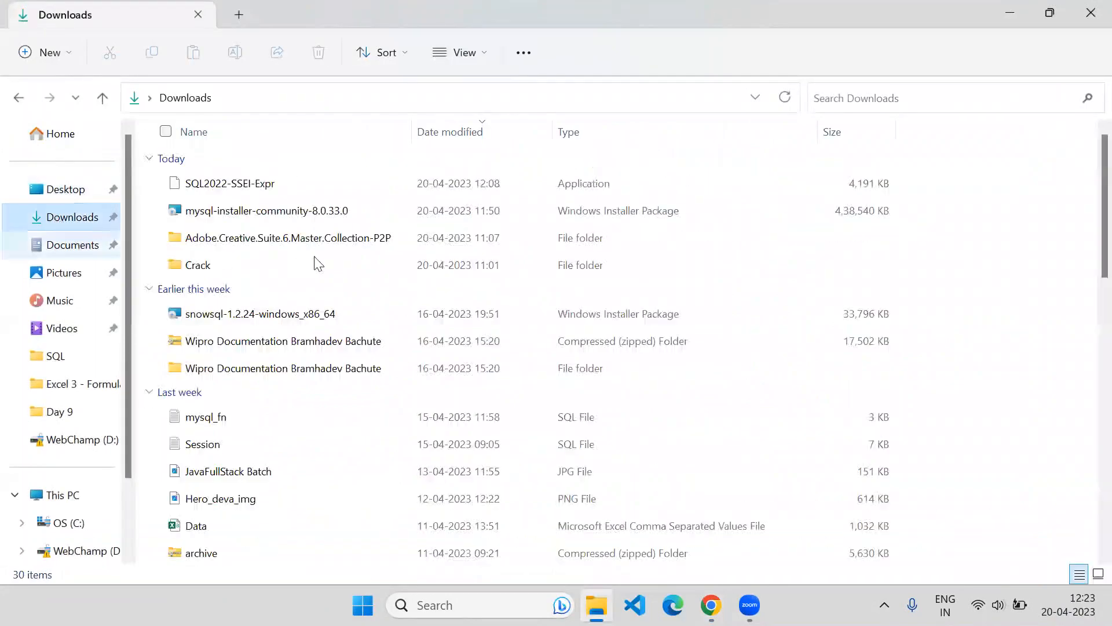
{"action": "left_click", "coordinate": [273, 186]}
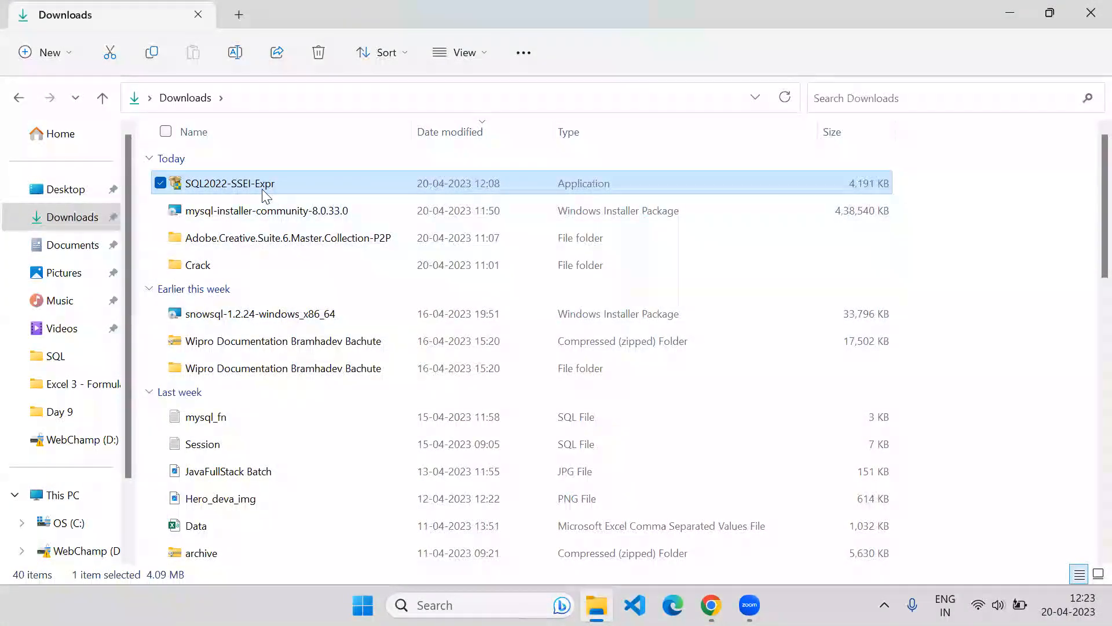
{"action": "double_click", "coordinate": [293, 187]}
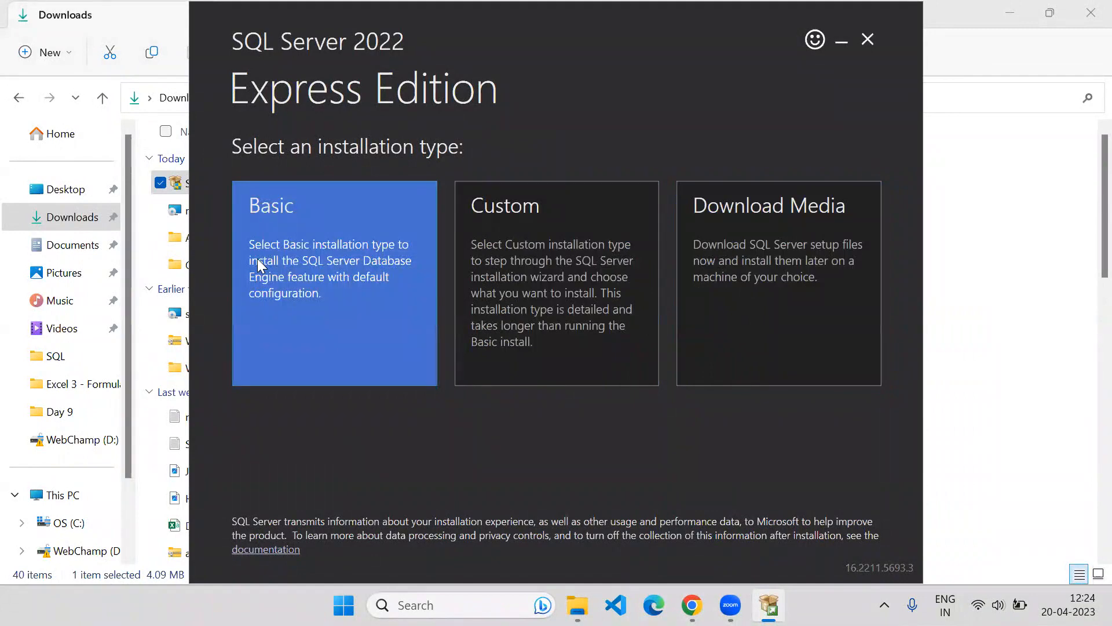
- Run the Basic installation of SQL Server 2022 Express, accepting the license terms and the default install location
{"action": "left_click", "coordinate": [258, 258]}
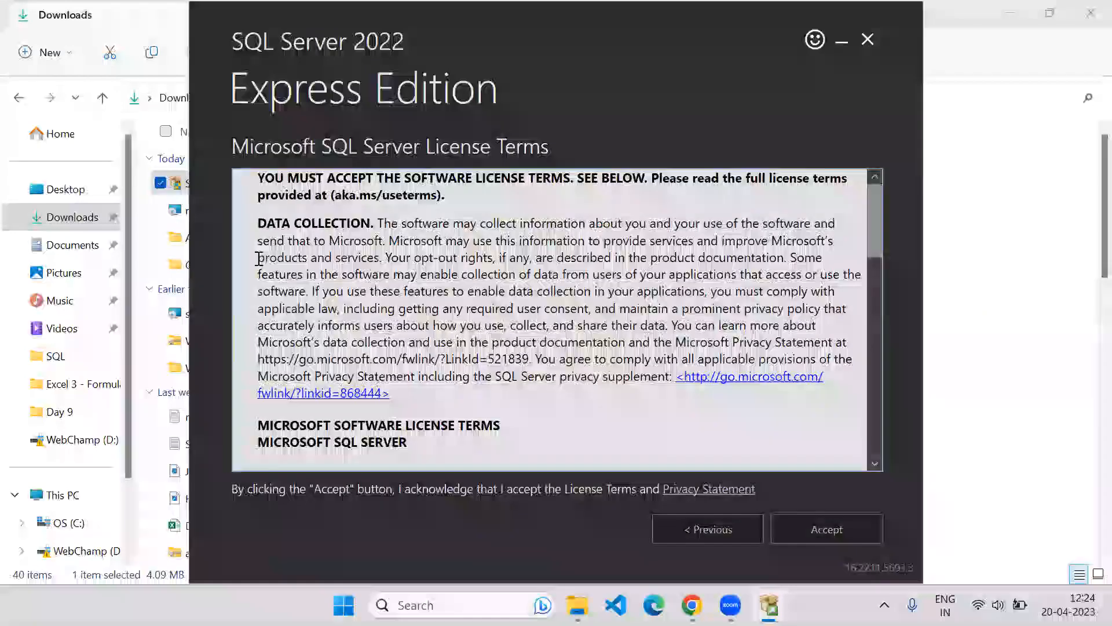
{"action": "left_click", "coordinate": [802, 527]}
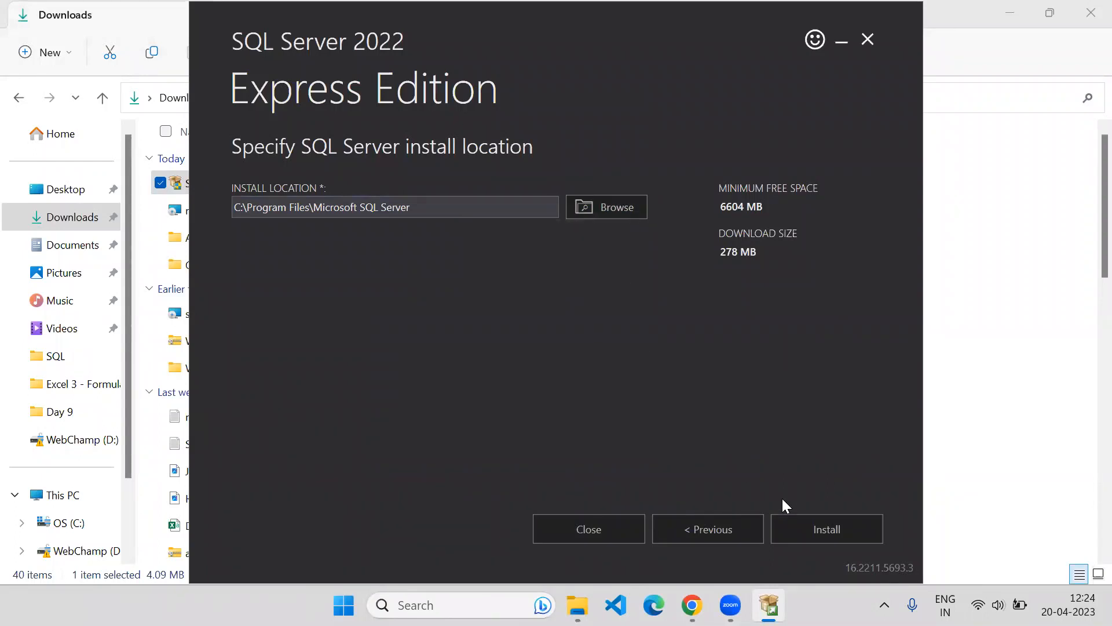
{"action": "left_click", "coordinate": [814, 529]}
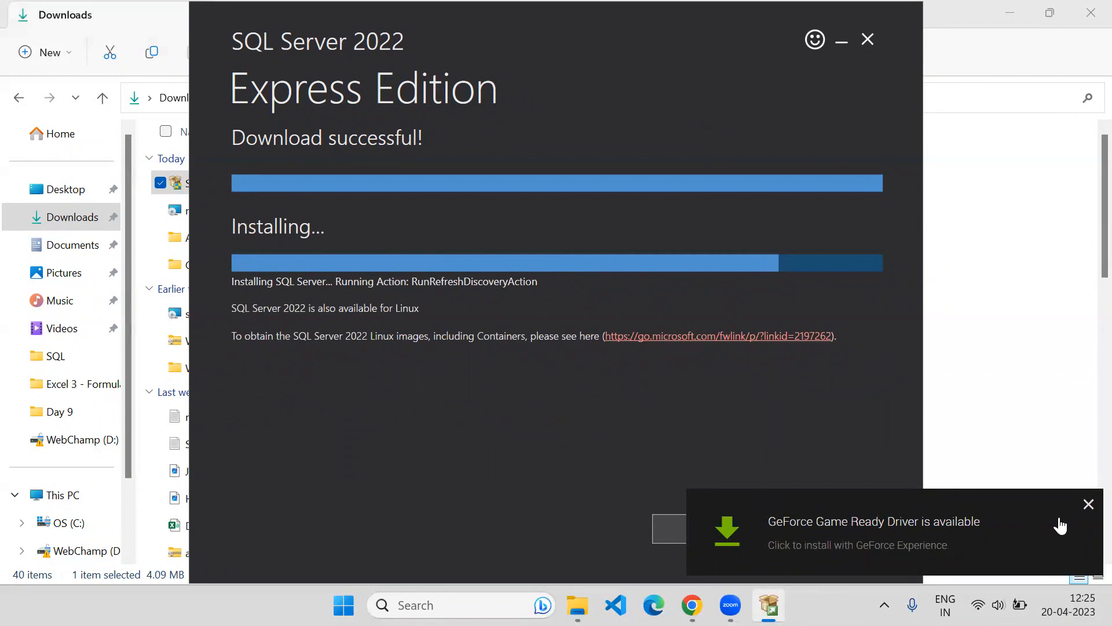
{"action": "left_click", "coordinate": [1088, 504]}
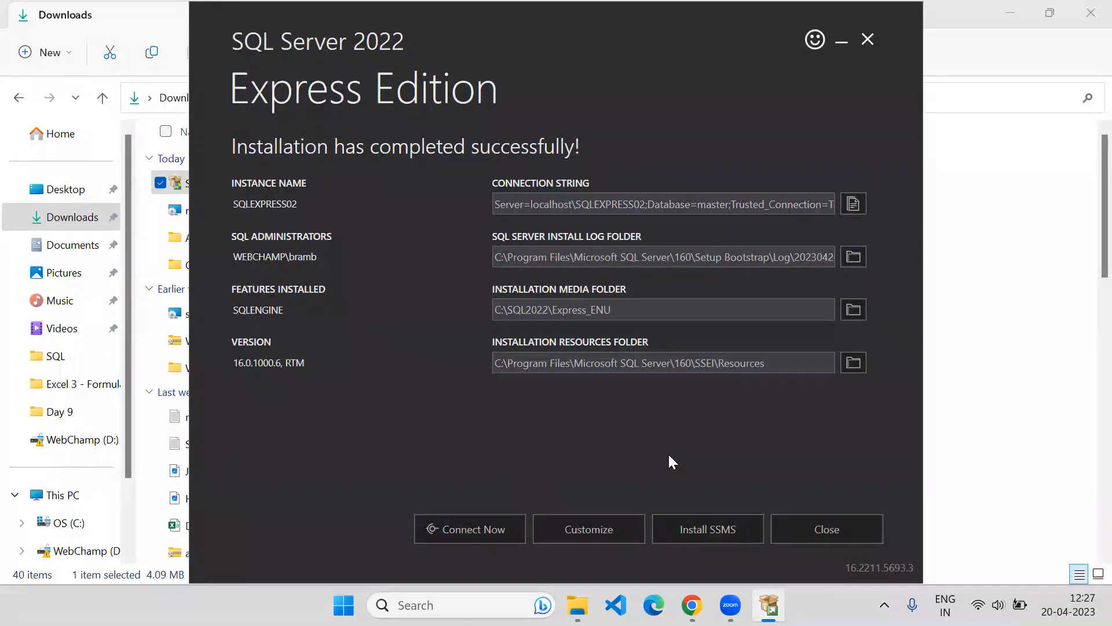
- Open the SSMS download page from the completed installer and locate the free SSMS 19.0.2 download link
{"action": "left_click", "coordinate": [723, 530]}
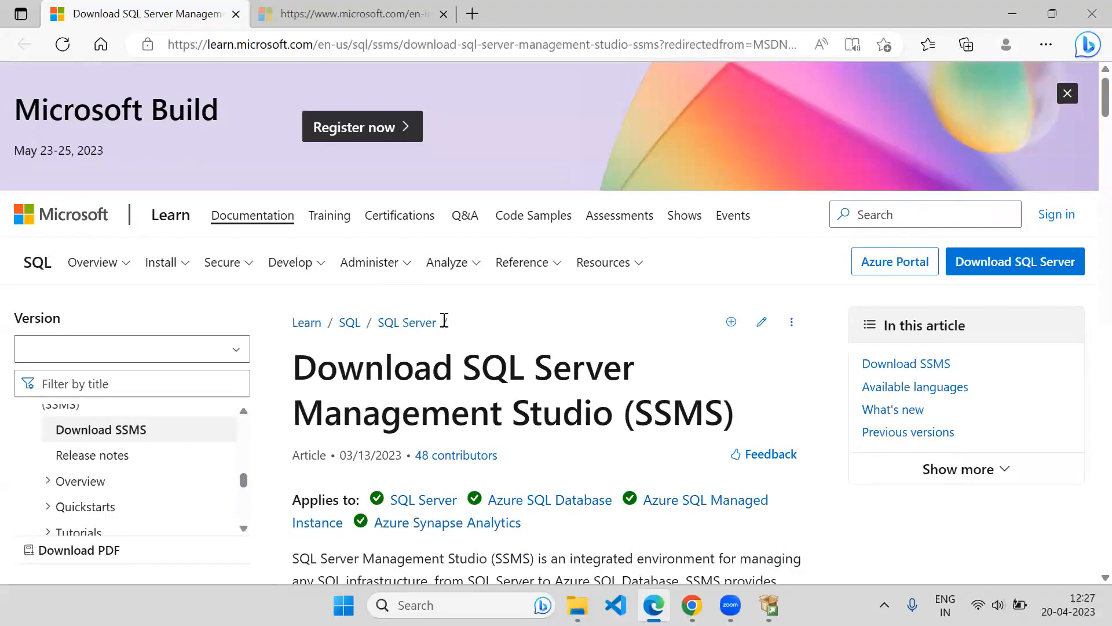
{"action": "scroll", "coordinate": [432, 321], "scroll_direction": "down", "scroll_amount": 3}
{"action": "scroll", "coordinate": [477, 304], "scroll_direction": "down", "scroll_amount": 8}
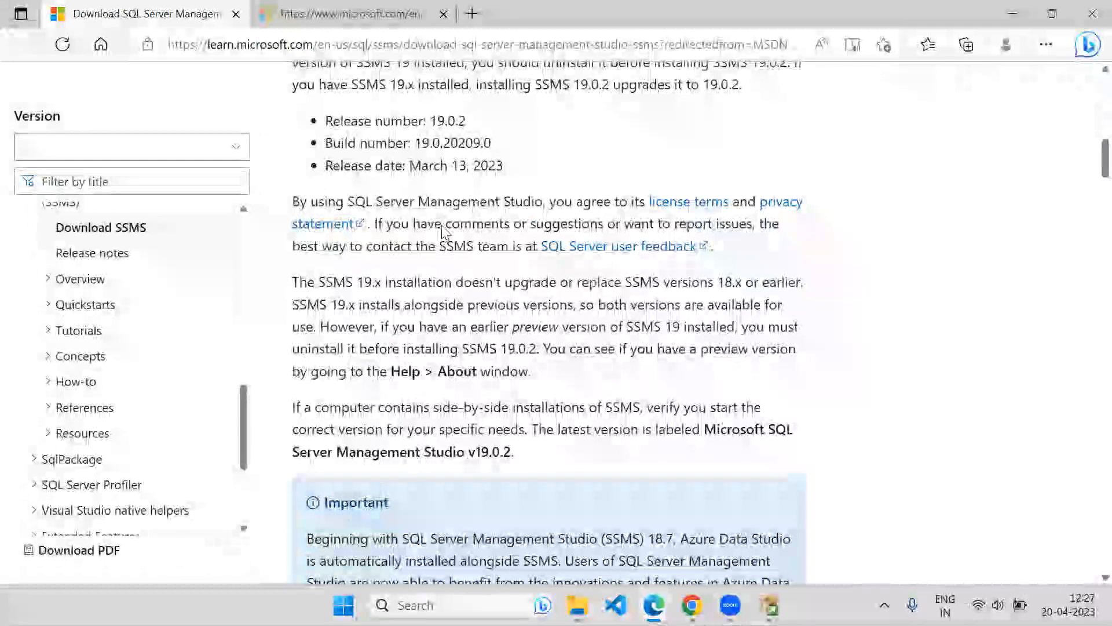
{"action": "scroll", "coordinate": [405, 208], "scroll_direction": "up", "scroll_amount": 3}
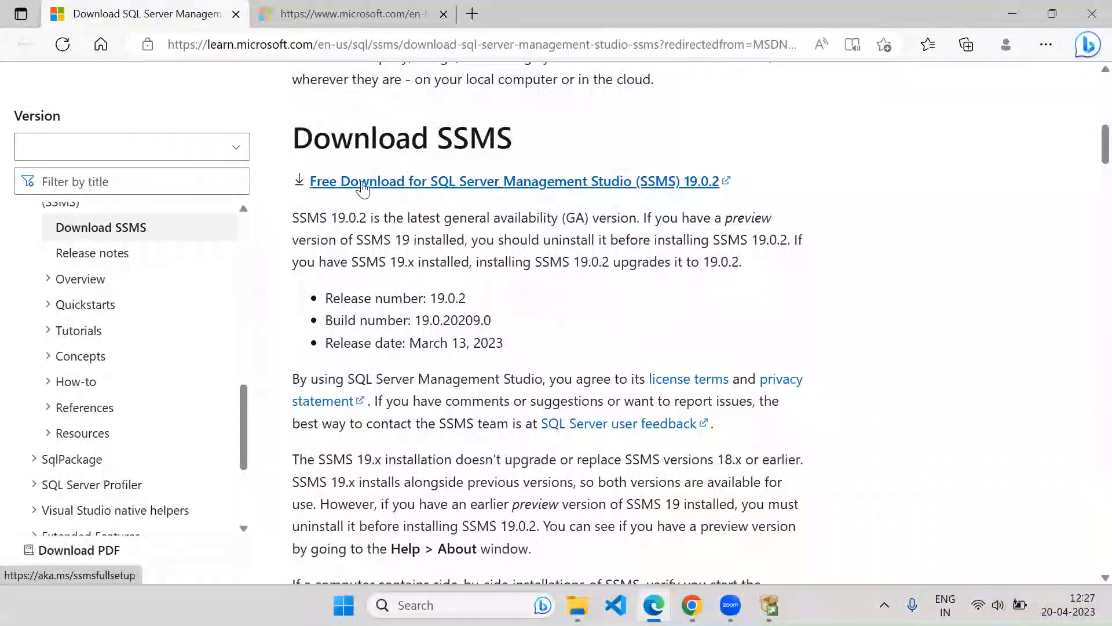
- Look through the SQL Server Downloads page for the SSMS link among the tools, and return to the installer
{"action": "left_click", "coordinate": [270, 9]}
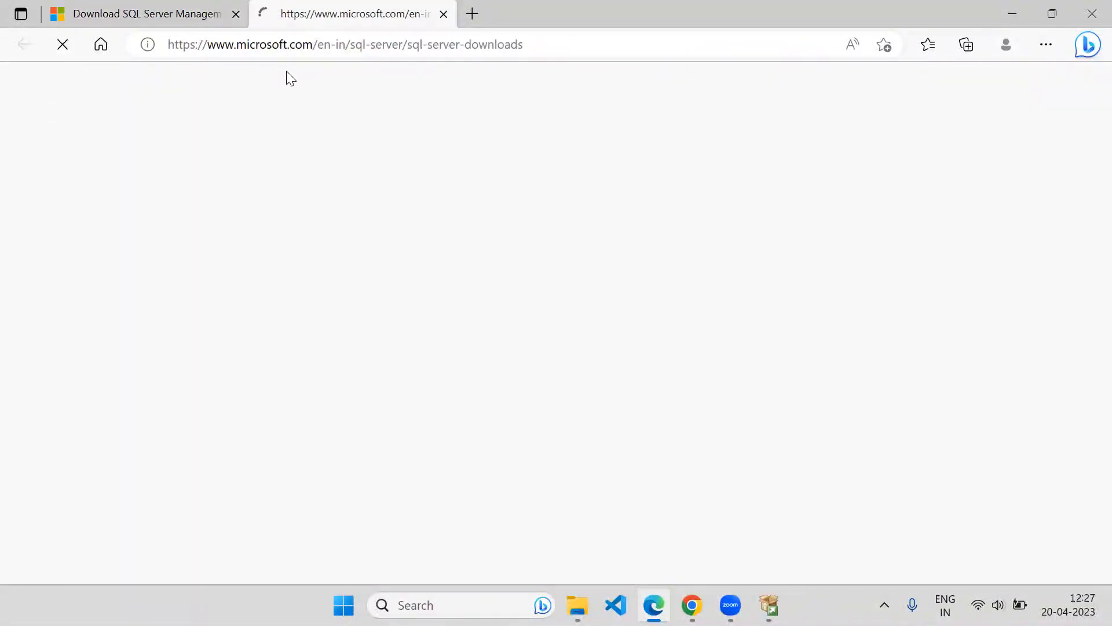
{"action": "scroll", "coordinate": [228, 367], "scroll_direction": "down", "scroll_amount": 12}
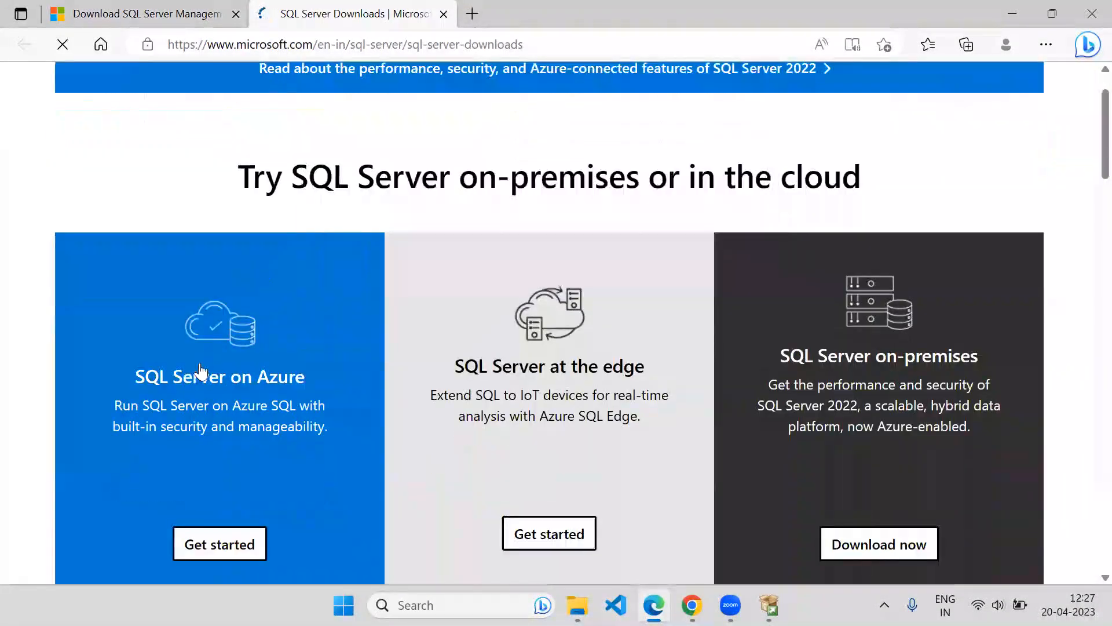
{"action": "scroll", "coordinate": [226, 278], "scroll_direction": "down", "scroll_amount": 8}
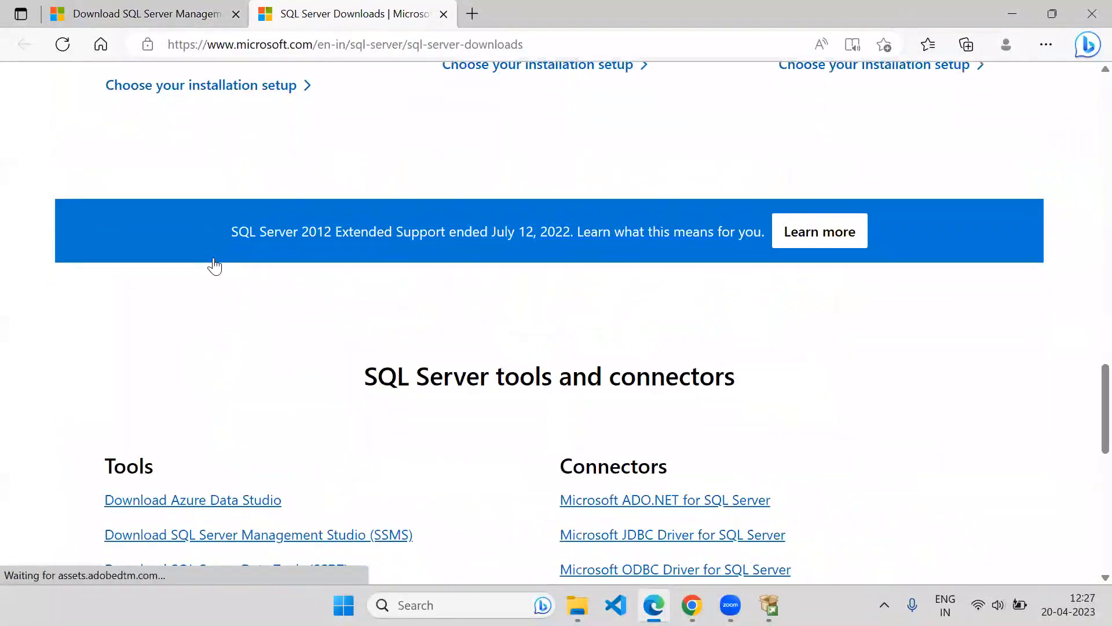
{"action": "scroll", "coordinate": [293, 248], "scroll_direction": "down", "scroll_amount": 10}
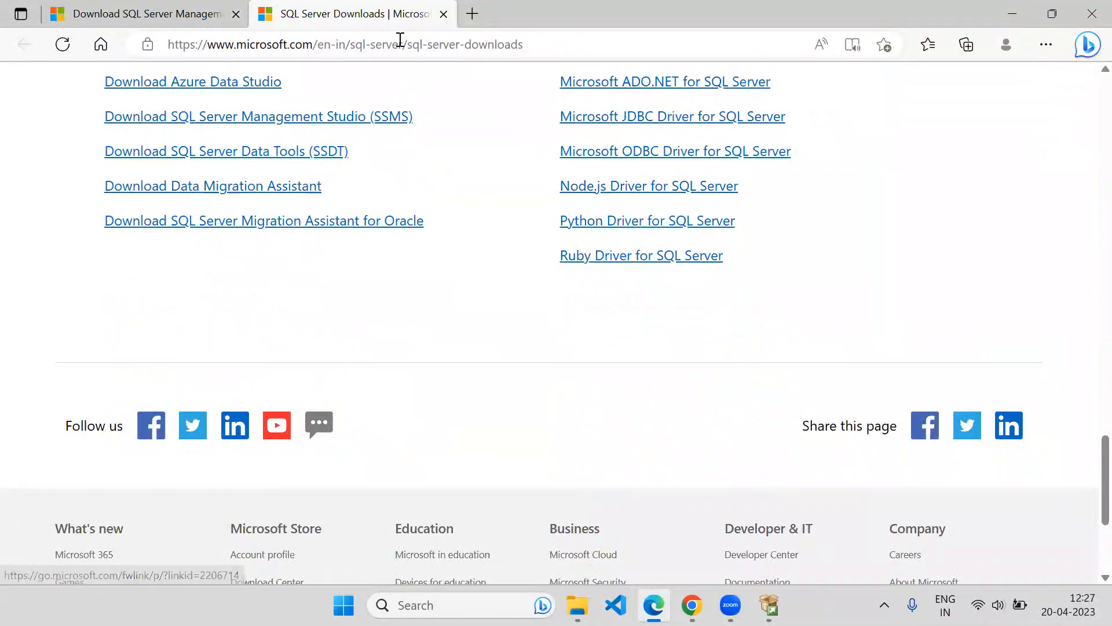
{"action": "left_click", "coordinate": [144, 14]}
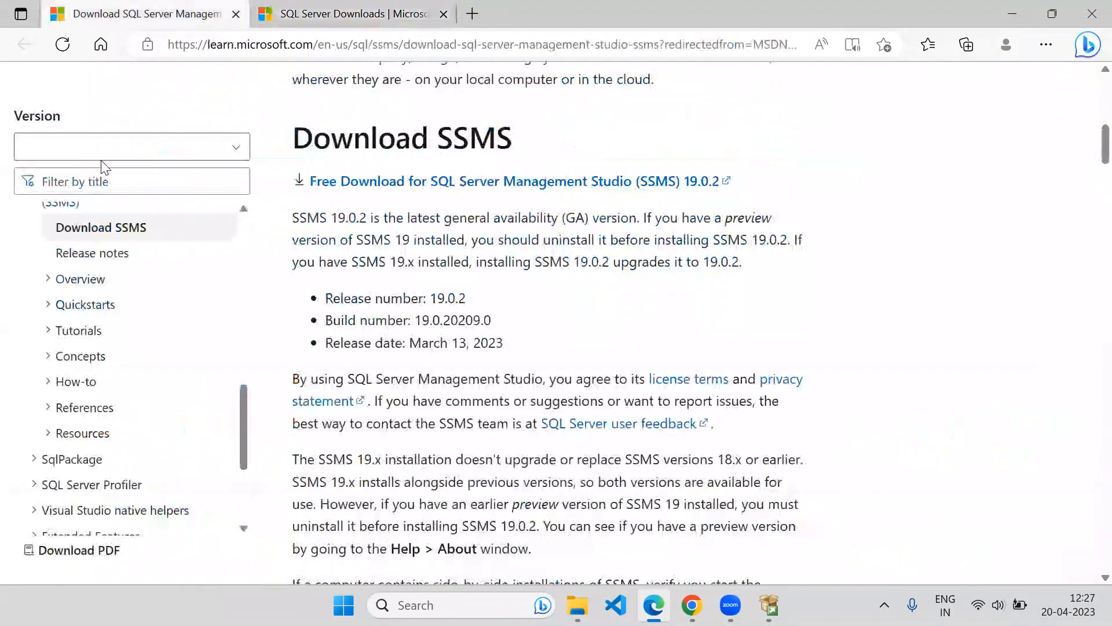
{"action": "left_click", "coordinate": [1008, 9]}
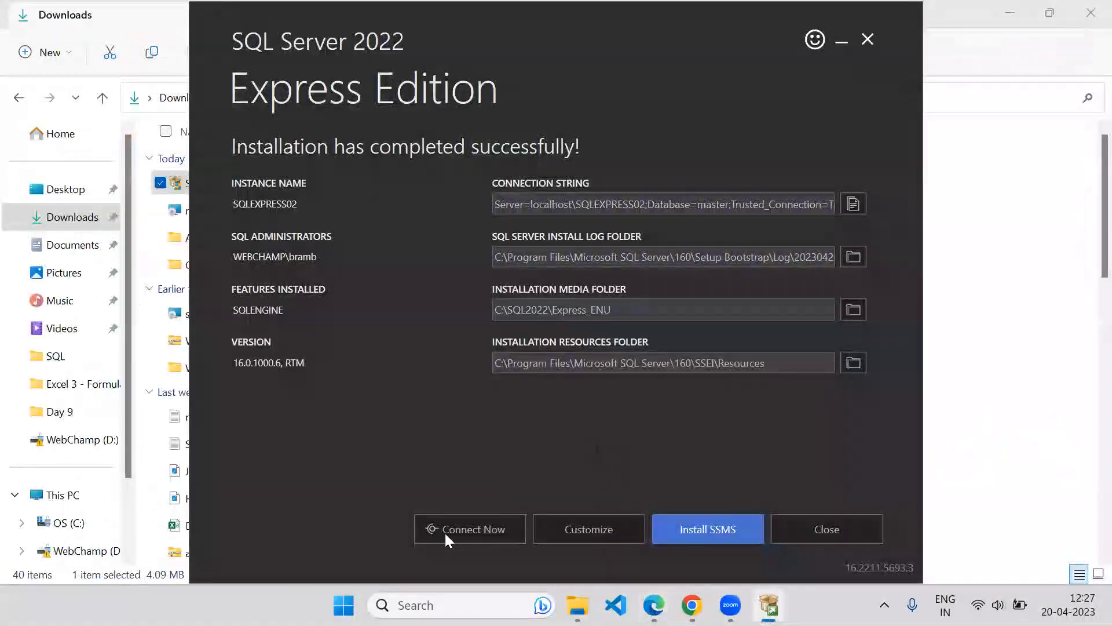
- Check the connection to the installed SQL Server instance in SQLCMD, and exit the SQL Server installer
{"action": "left_click", "coordinate": [447, 529]}
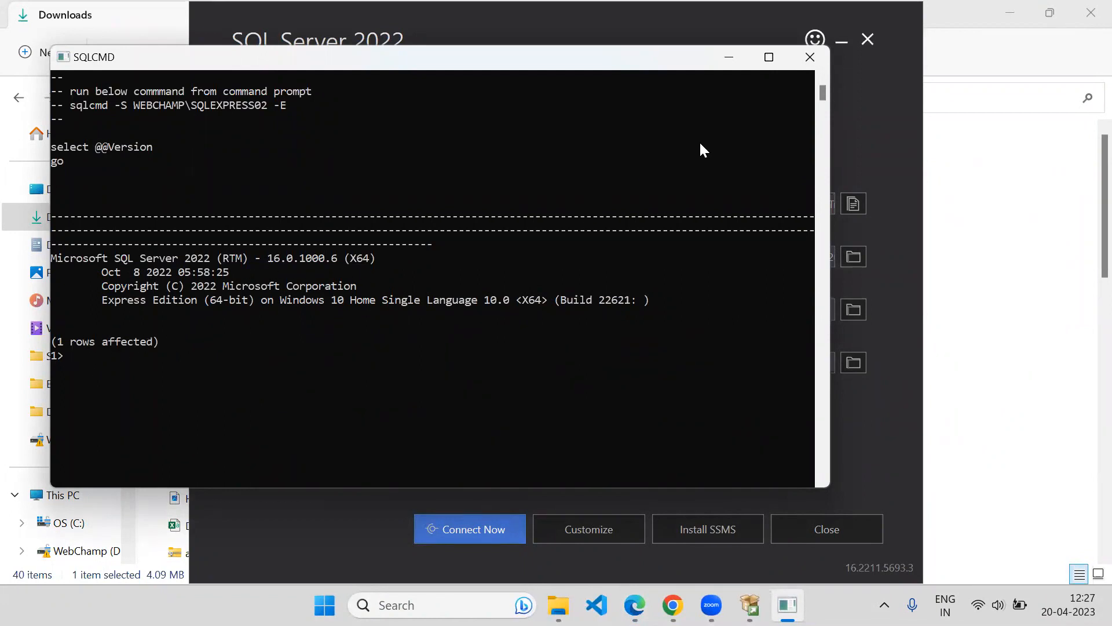
{"action": "left_click", "coordinate": [809, 57]}
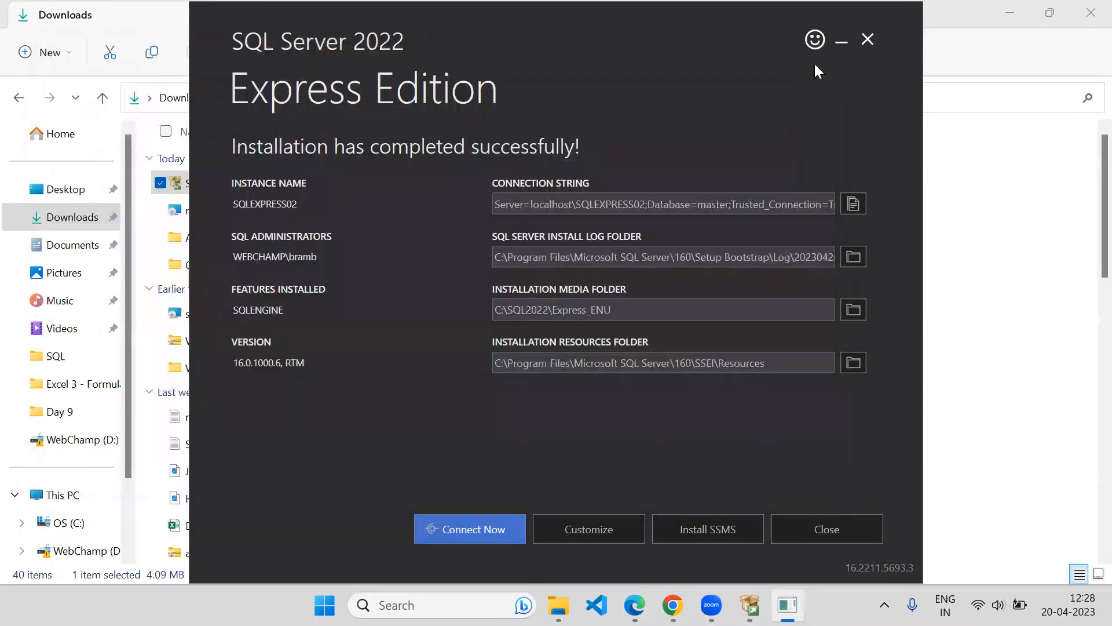
{"action": "left_click", "coordinate": [819, 530]}
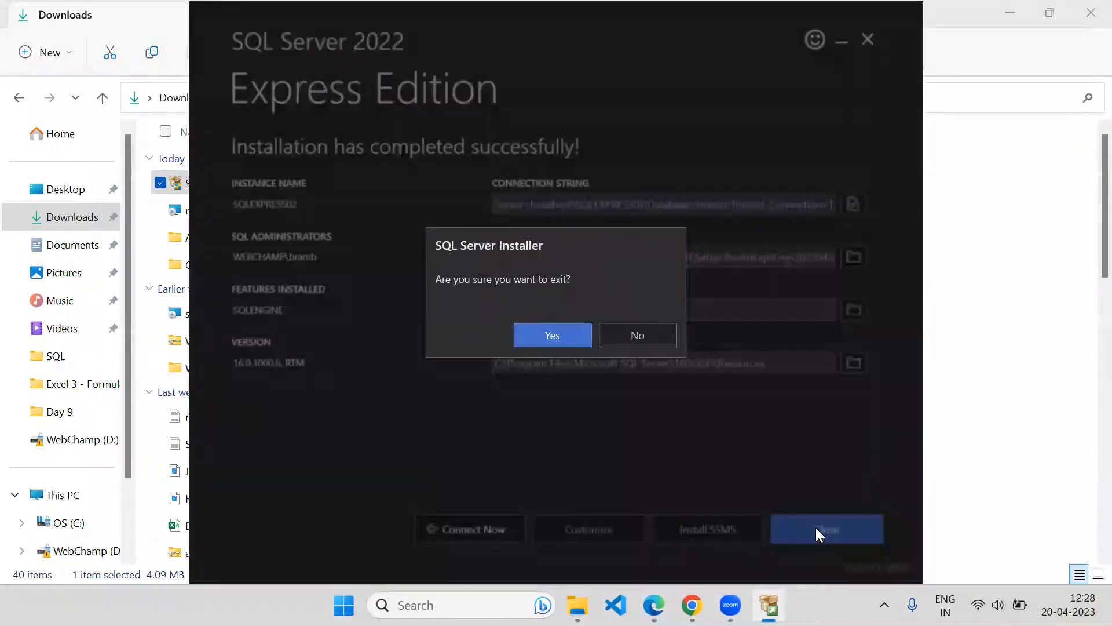
{"action": "left_click", "coordinate": [557, 337]}
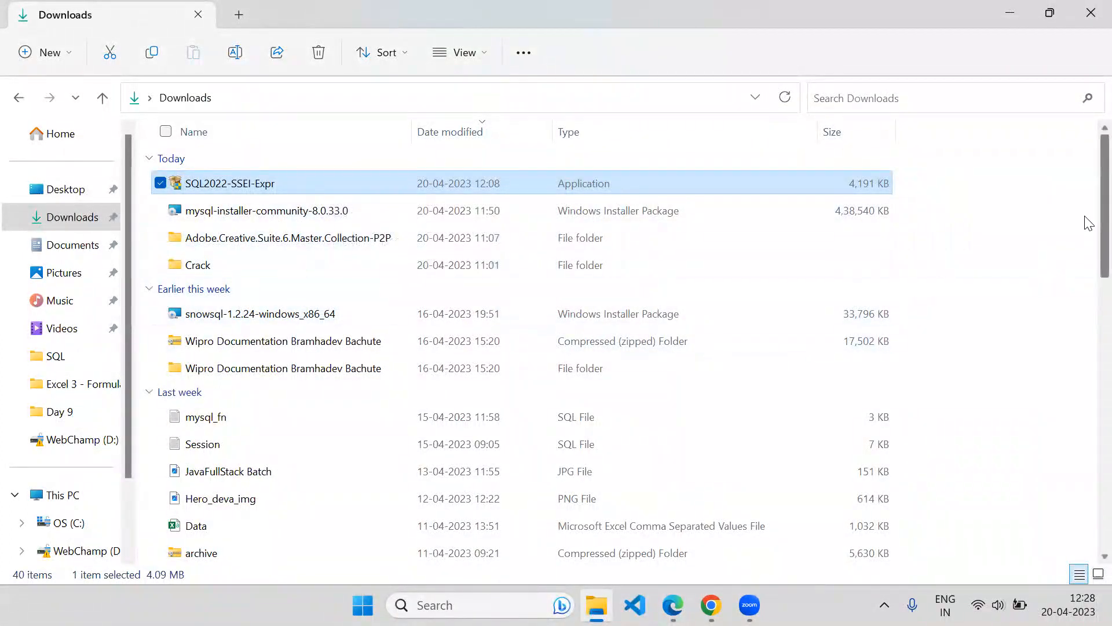
- Launch the SSMS-Setup-ENU installer from the Downloads folder
{"action": "scroll", "coordinate": [1086, 255], "scroll_direction": "down", "scroll_amount": 2}
{"action": "scroll", "coordinate": [1088, 267], "scroll_direction": "down", "scroll_amount": 2}
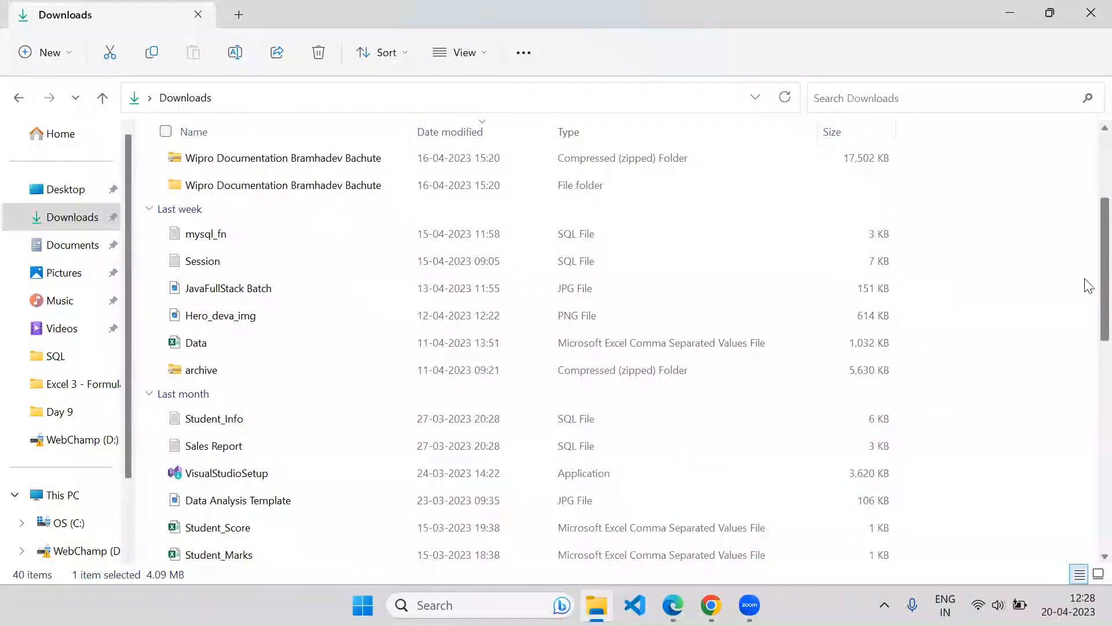
{"action": "scroll", "coordinate": [1088, 310], "scroll_direction": "down", "scroll_amount": 4}
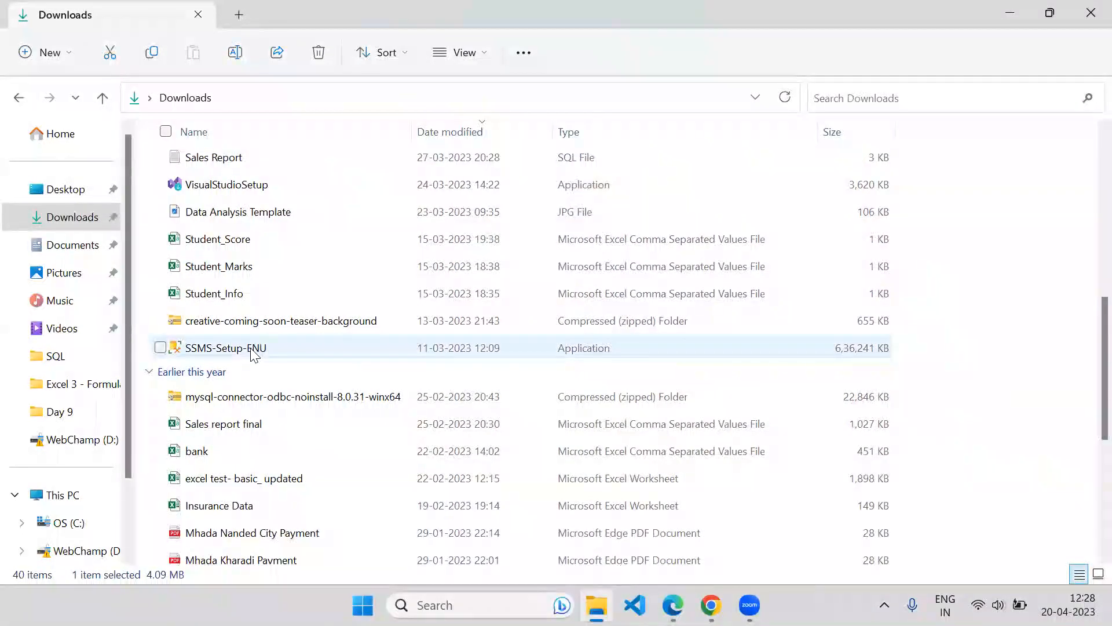
{"action": "left_click", "coordinate": [252, 349]}
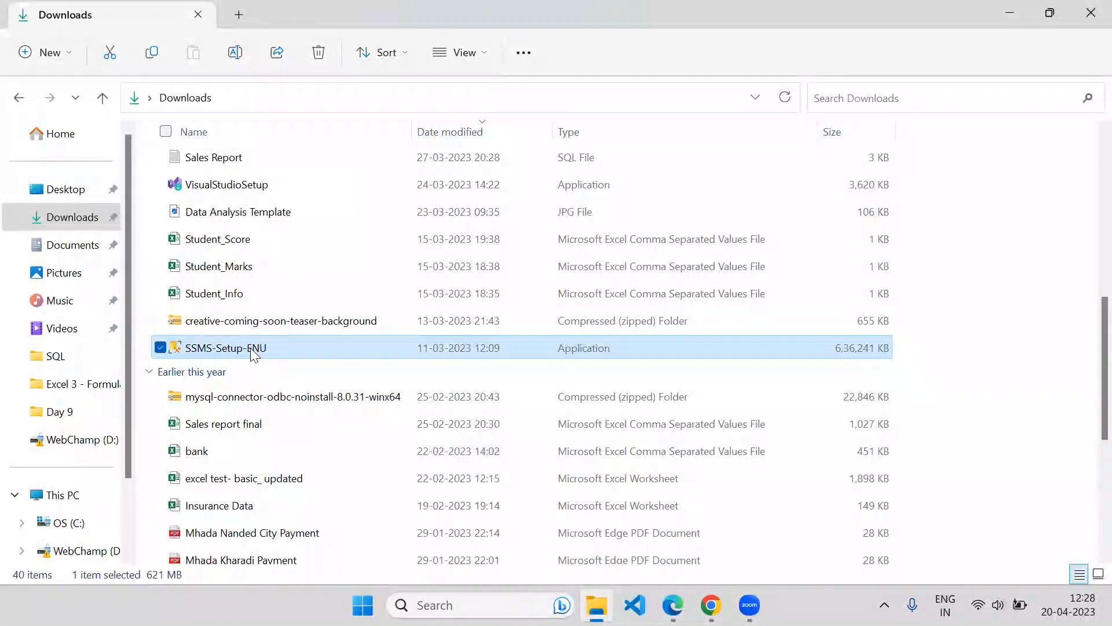
{"action": "double_click", "coordinate": [252, 348]}
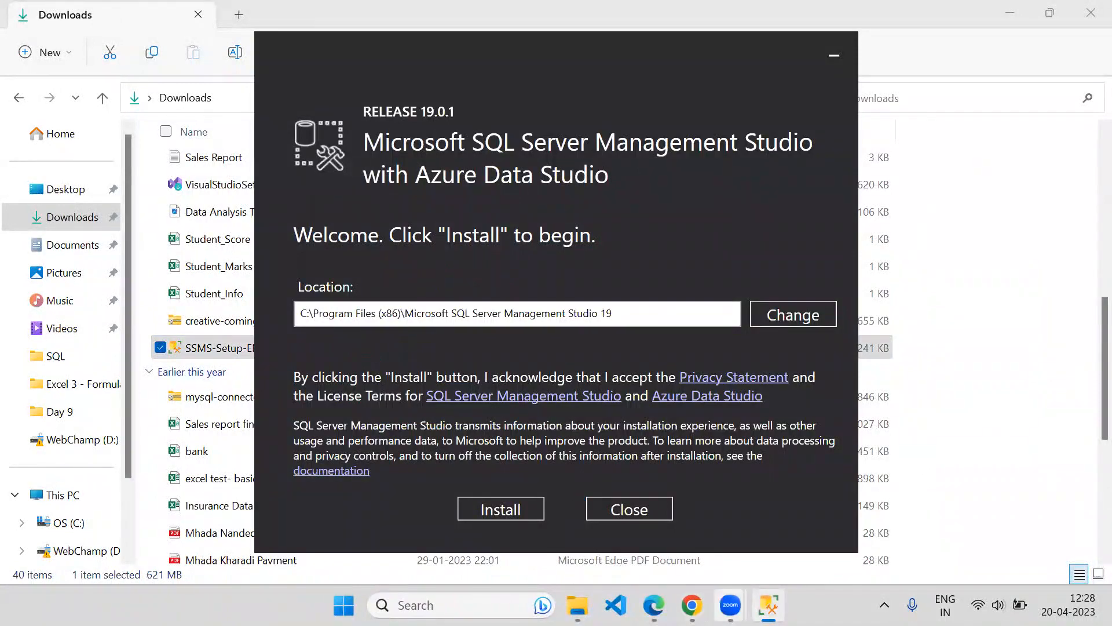
- Switch to Chrome and locate the SSMS download link in the SQL Server tools and connectors section
{"action": "left_click", "coordinate": [692, 604]}
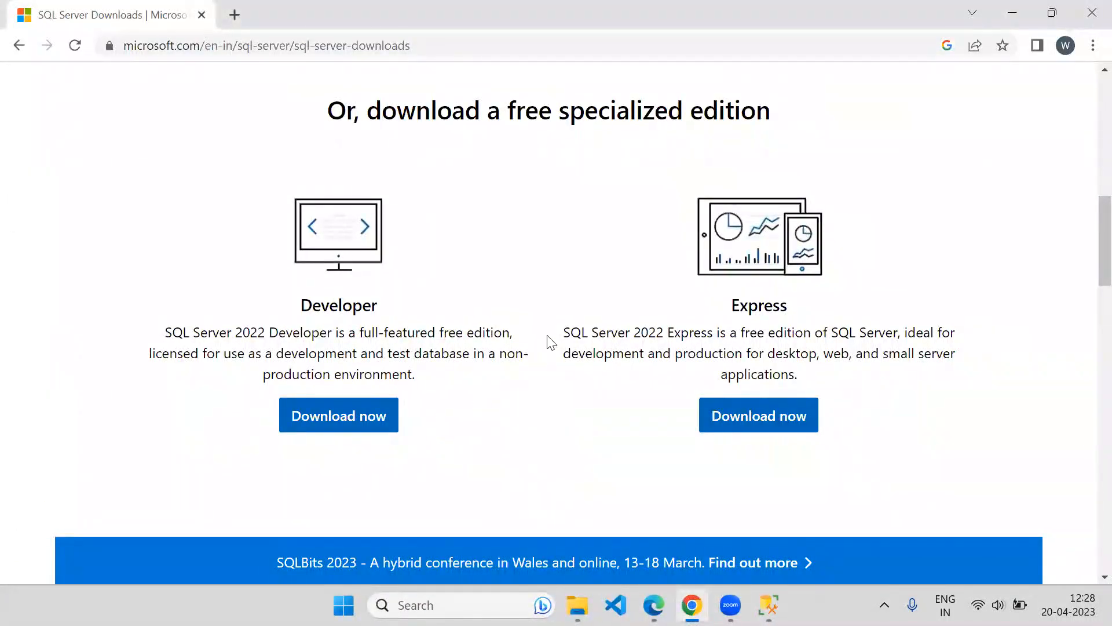
{"action": "scroll", "coordinate": [549, 341], "scroll_direction": "down", "scroll_amount": 8}
{"action": "scroll", "coordinate": [265, 340], "scroll_direction": "down", "scroll_amount": 15}
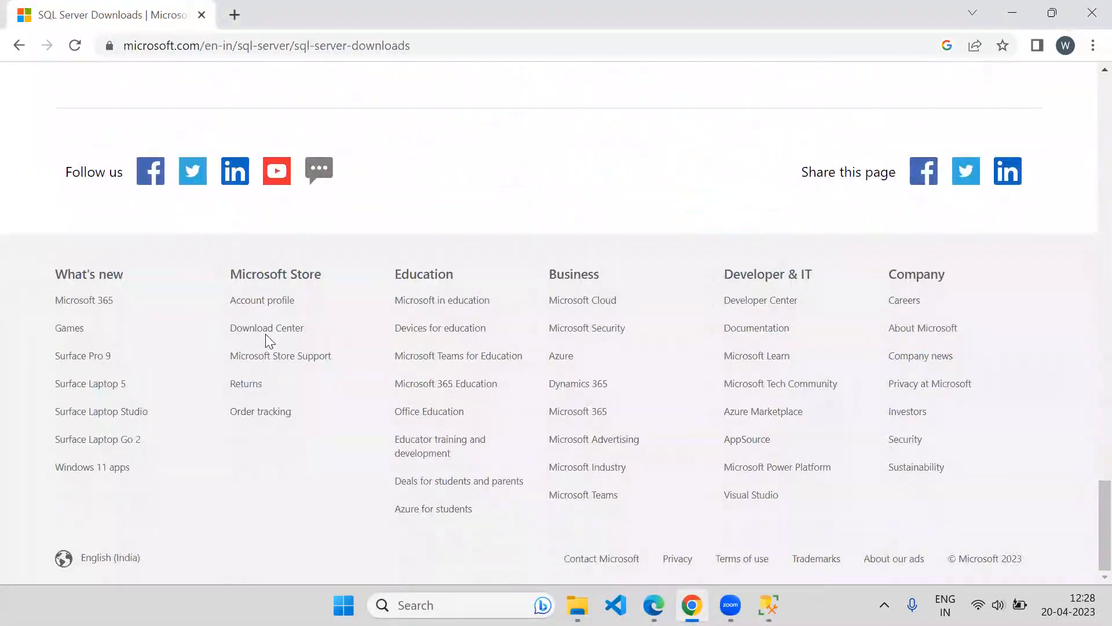
{"action": "scroll", "coordinate": [269, 340], "scroll_direction": "up", "scroll_amount": 4}
{"action": "scroll", "coordinate": [265, 340], "scroll_direction": "up", "scroll_amount": 6}
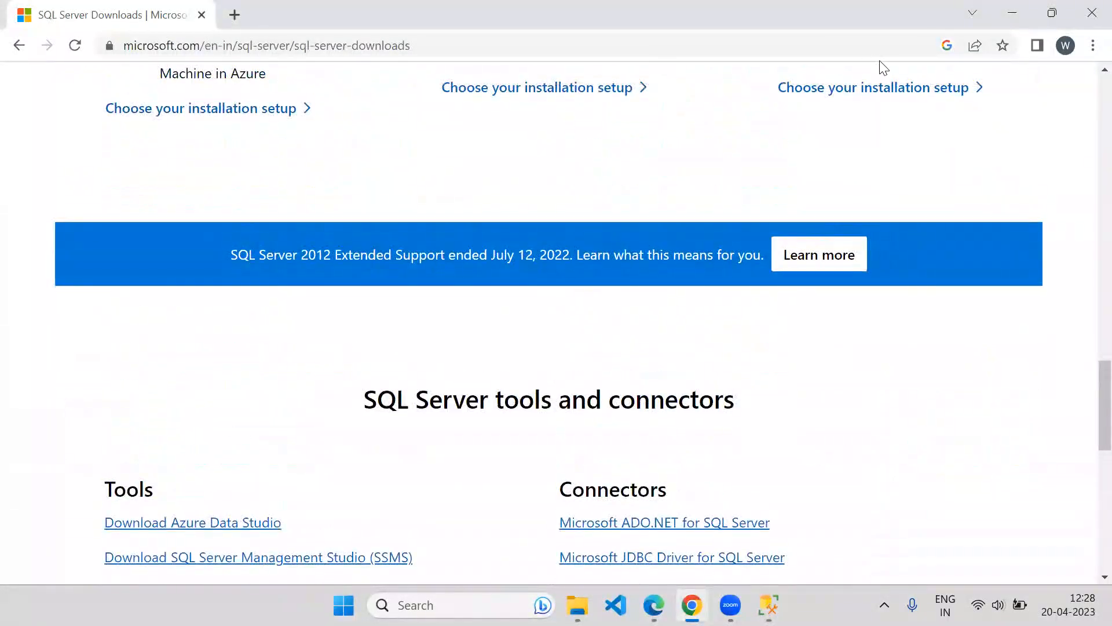
- Return to the SSMS setup and install SQL Server Management Studio with Azure Data Studio in the default location
{"action": "left_click", "coordinate": [768, 605]}
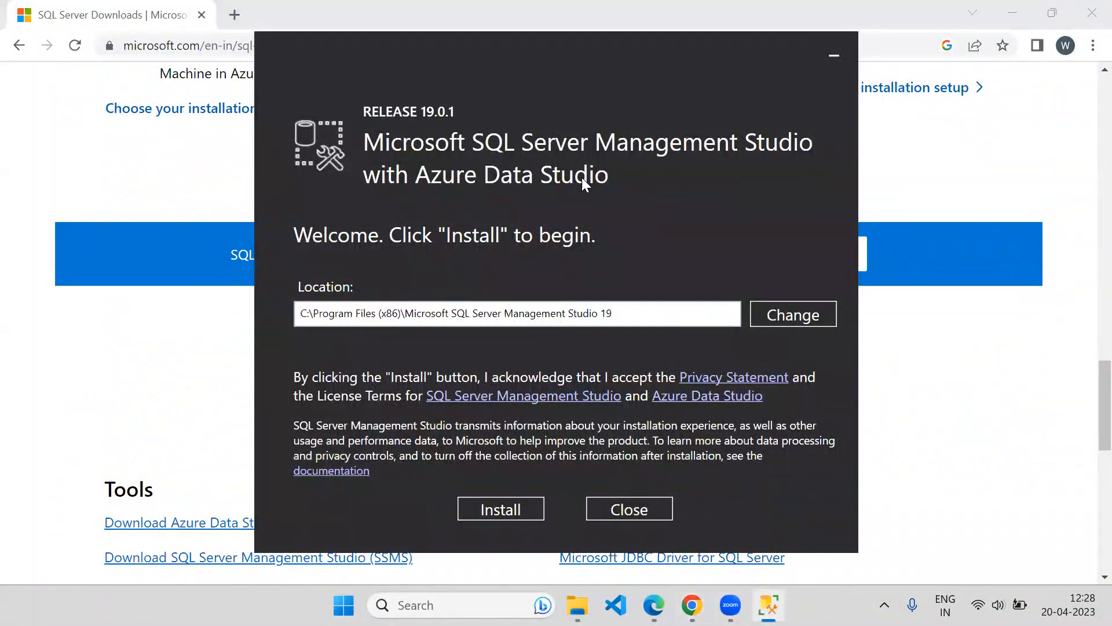
{"action": "left_click", "coordinate": [476, 510]}
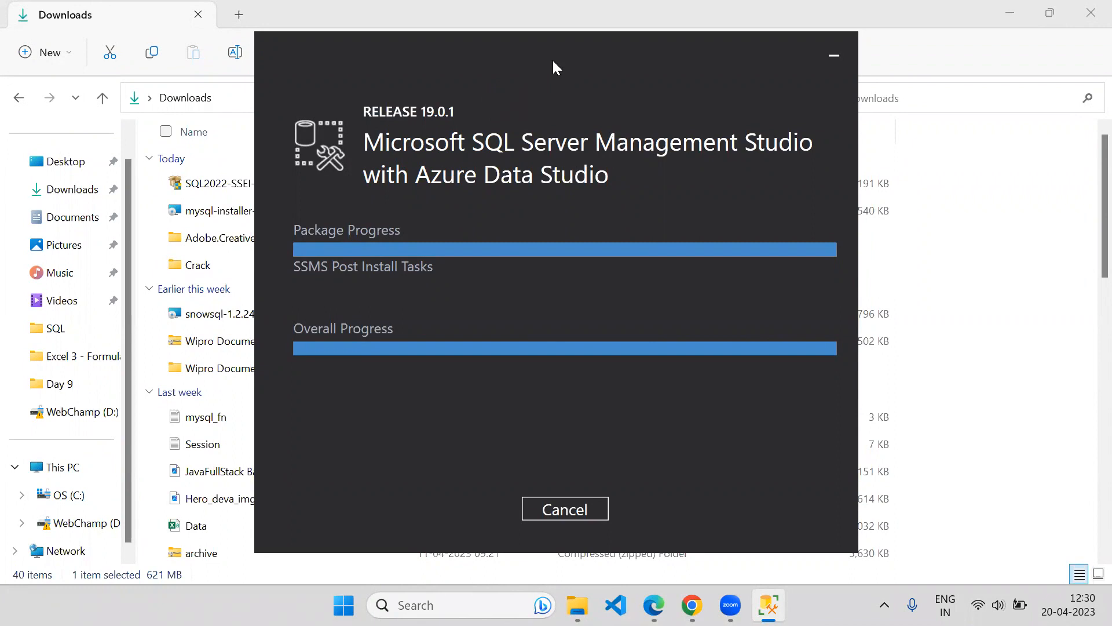
{"action": "left_click_drag", "start_coordinate": [551, 60], "coordinate": [530, 59]}
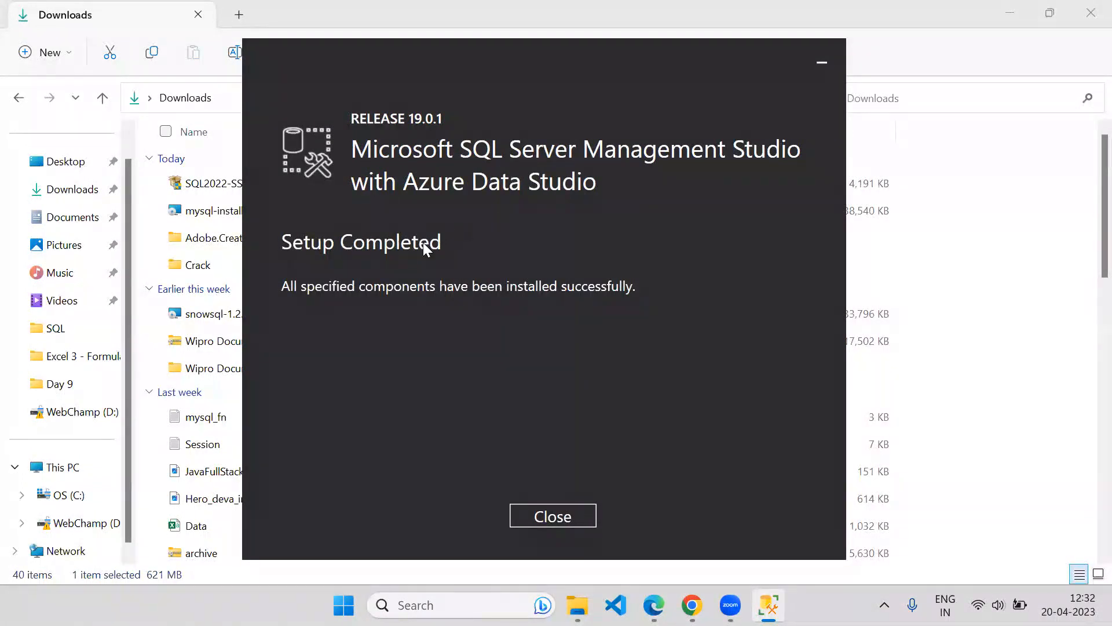
- Close the completed SSMS setup, and find and launch SQL Server Management Studio 19
{"action": "left_click_drag", "start_coordinate": [285, 245], "coordinate": [419, 252]}
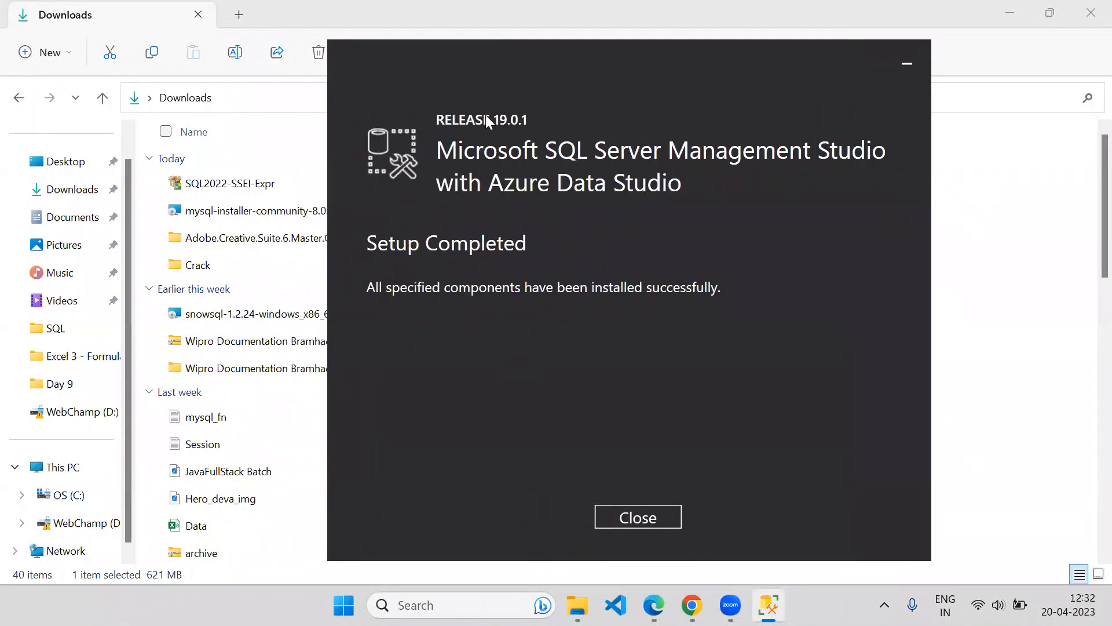
{"action": "left_click", "coordinate": [516, 515]}
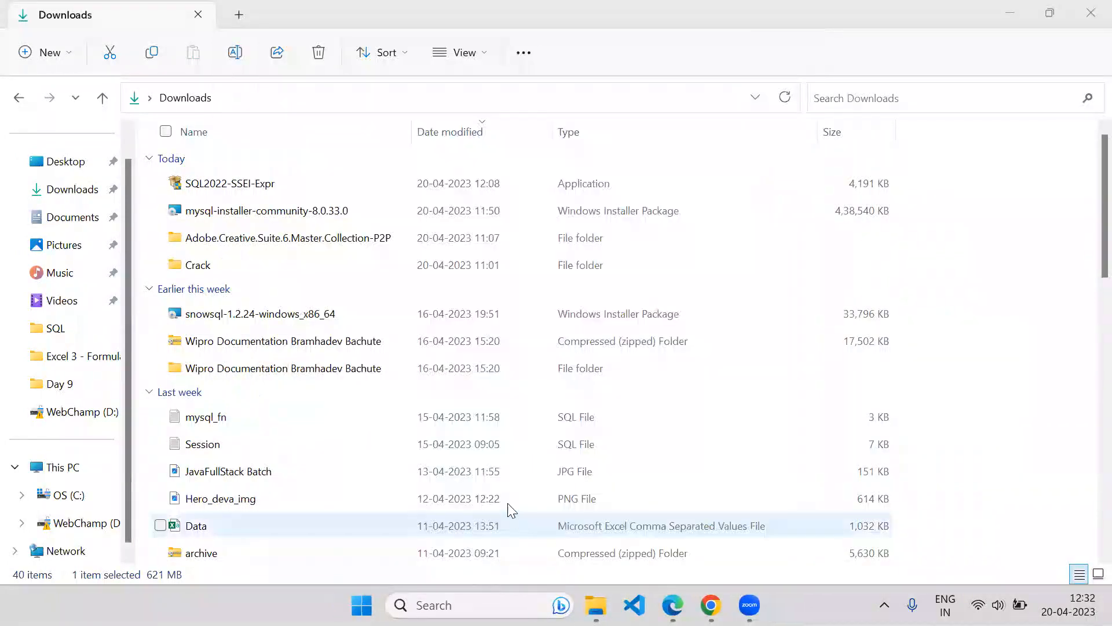
{"action": "left_click", "coordinate": [363, 605]}
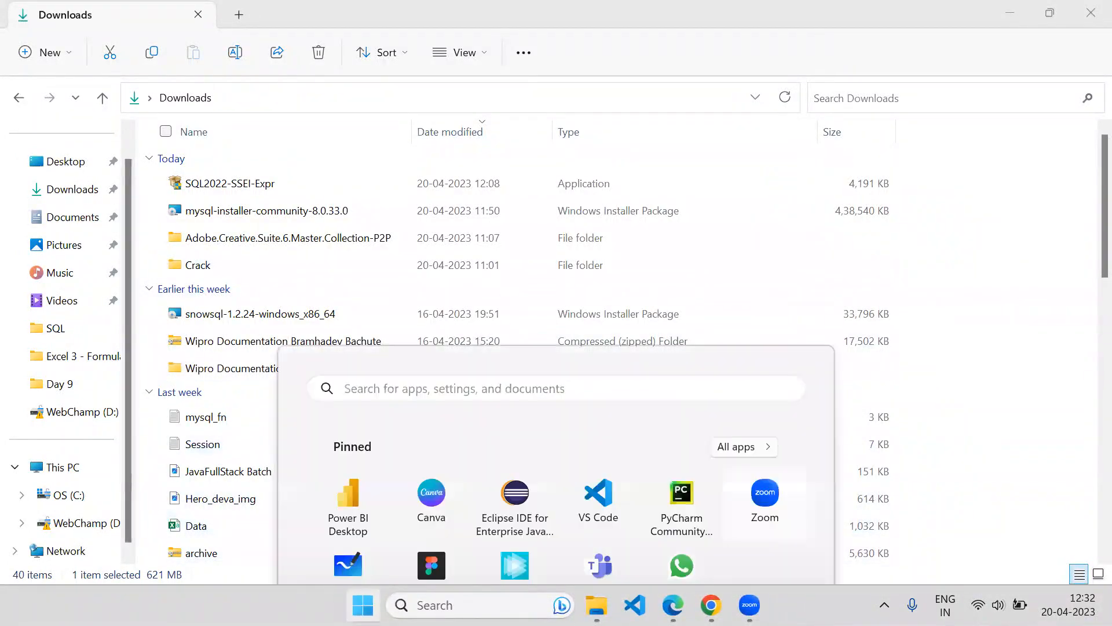
{"action": "type", "text": "ssms"}
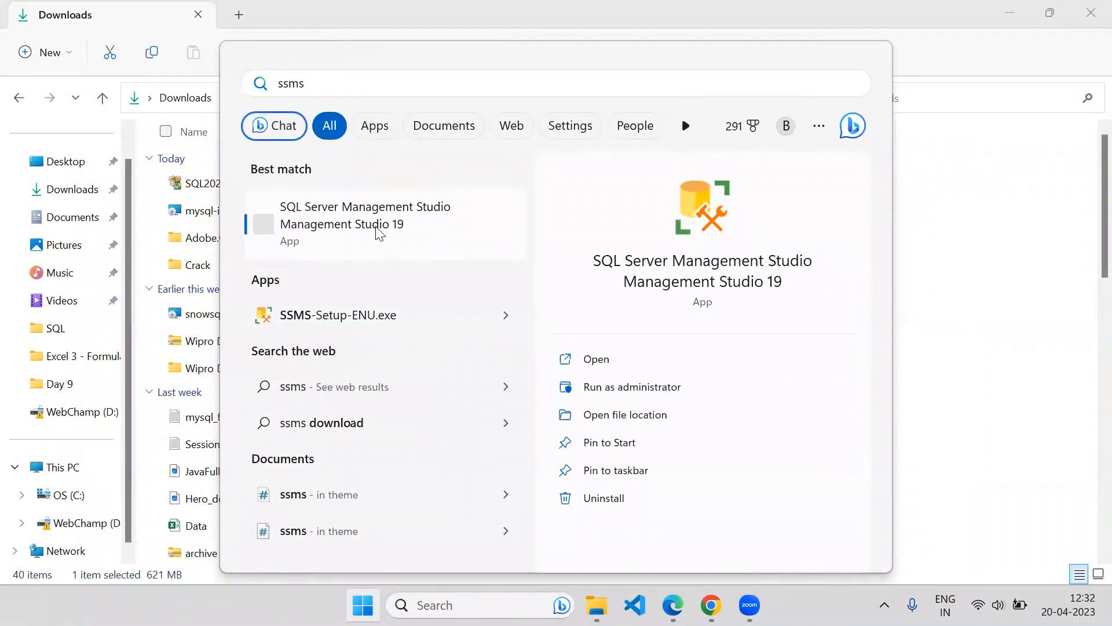
{"action": "left_click", "coordinate": [595, 360]}
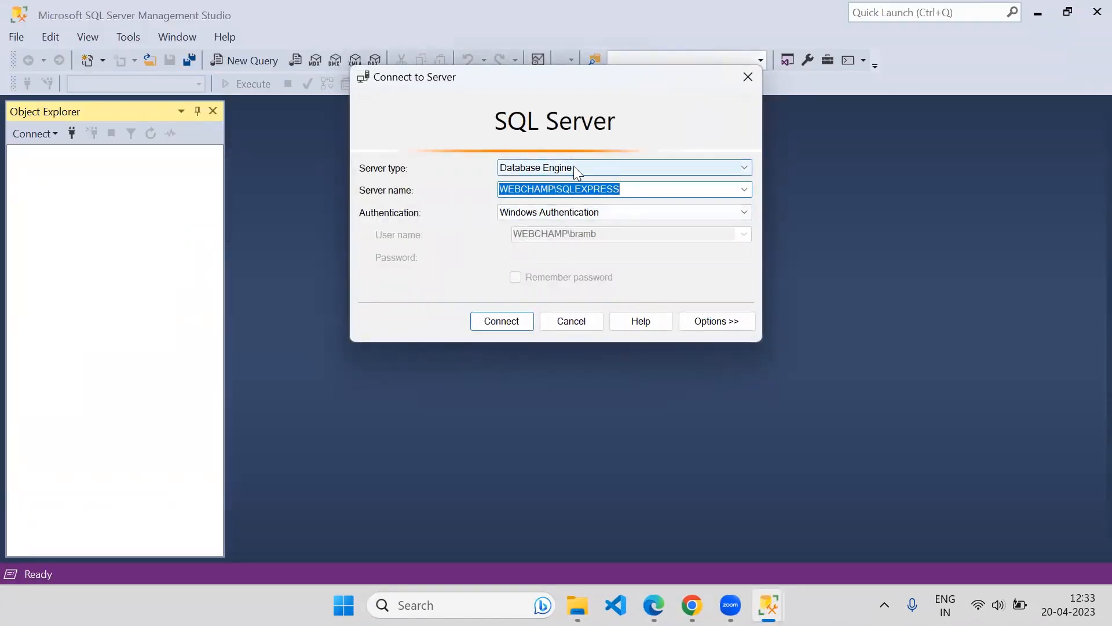
- Connect to the WEBCHAMP\SQLEXPRESS Database Engine with Windows Authentication
{"action": "left_click", "coordinate": [744, 190]}
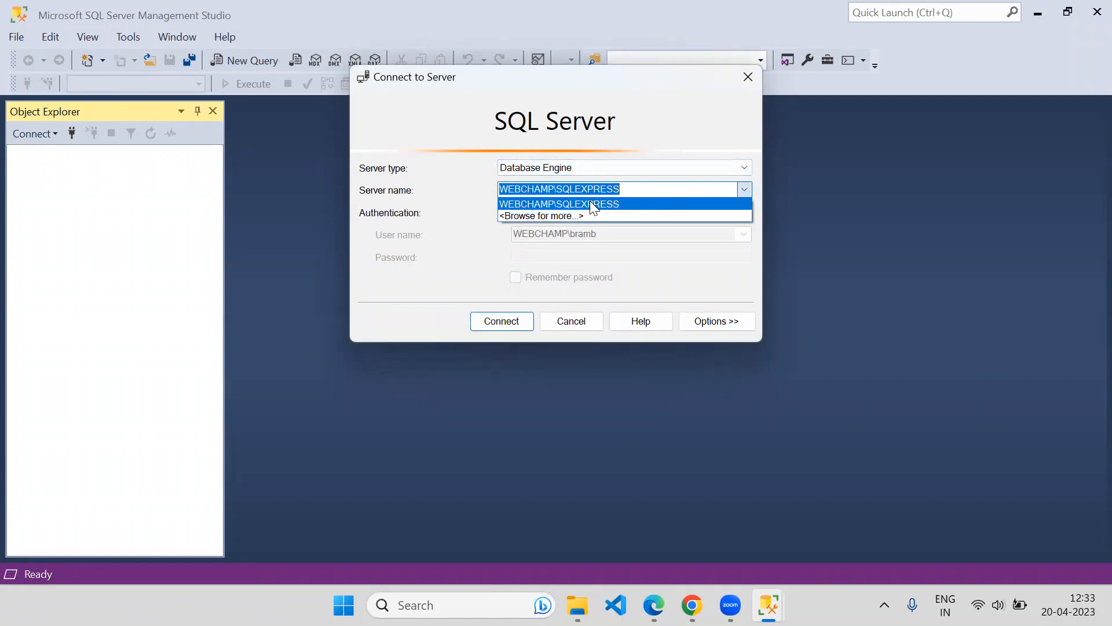
{"action": "left_click", "coordinate": [614, 204]}
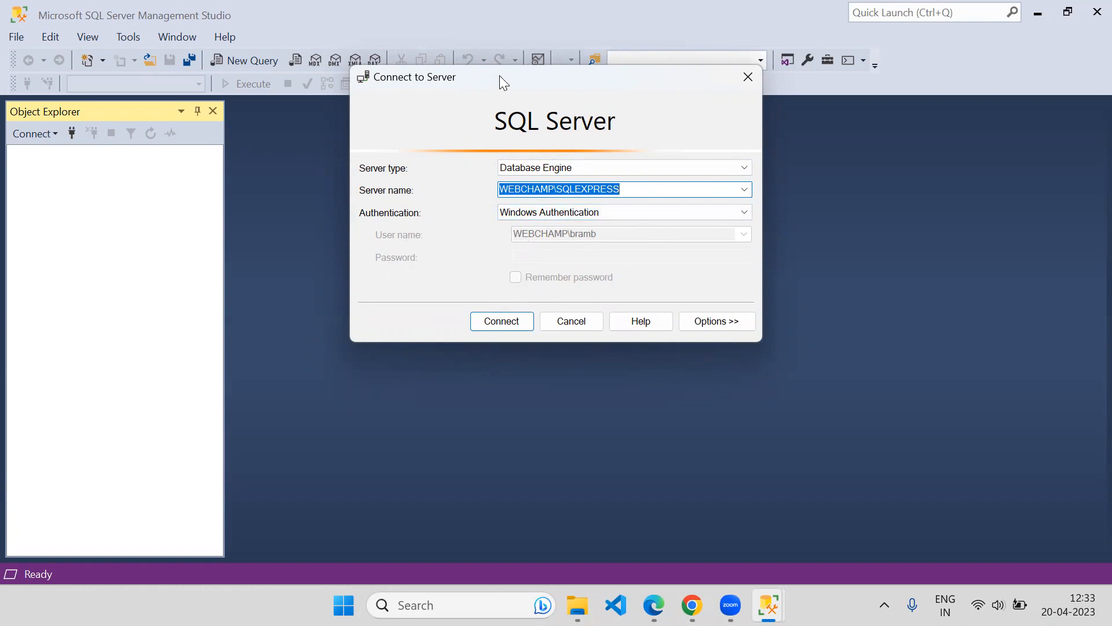
{"action": "left_click_drag", "start_coordinate": [499, 83], "coordinate": [407, 116]}
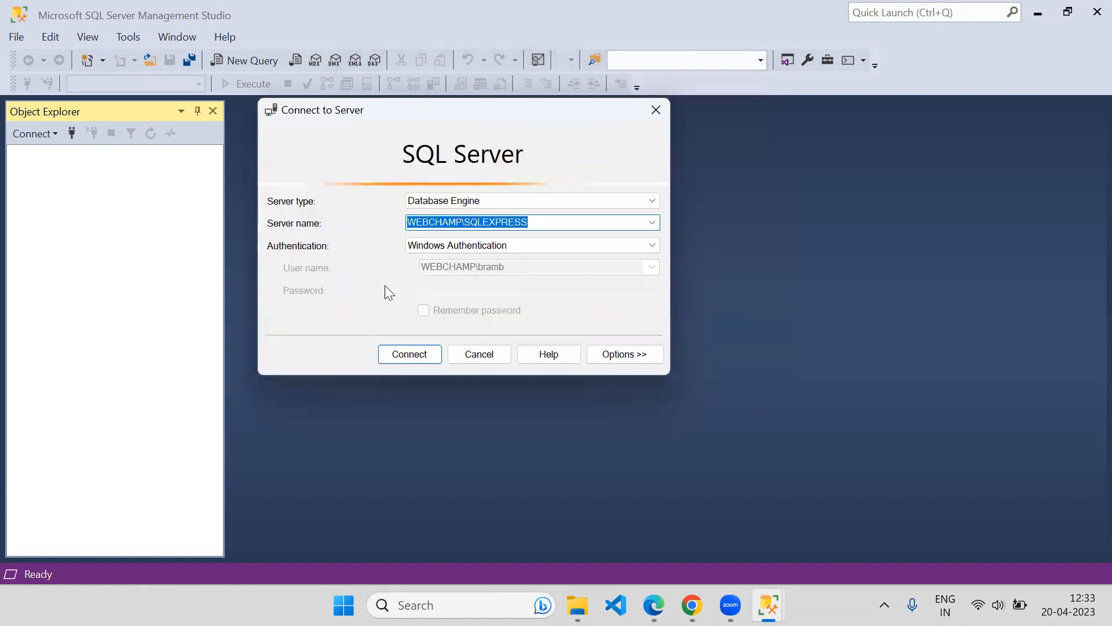
{"action": "left_click", "coordinate": [400, 352]}
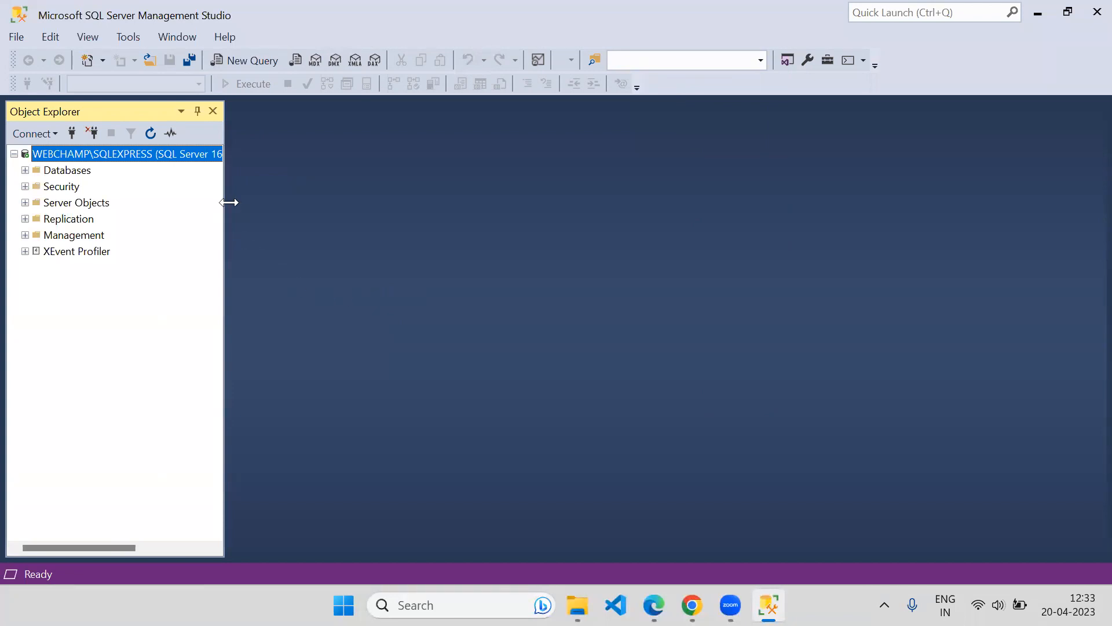
{"action": "mouse_move", "coordinate": [228, 201]}
{"action": "left_mouse_down"}
{"action": "mouse_move", "coordinate": [190, 203]}
{"action": "mouse_move", "coordinate": [227, 205]}
{"action": "left_mouse_up"}
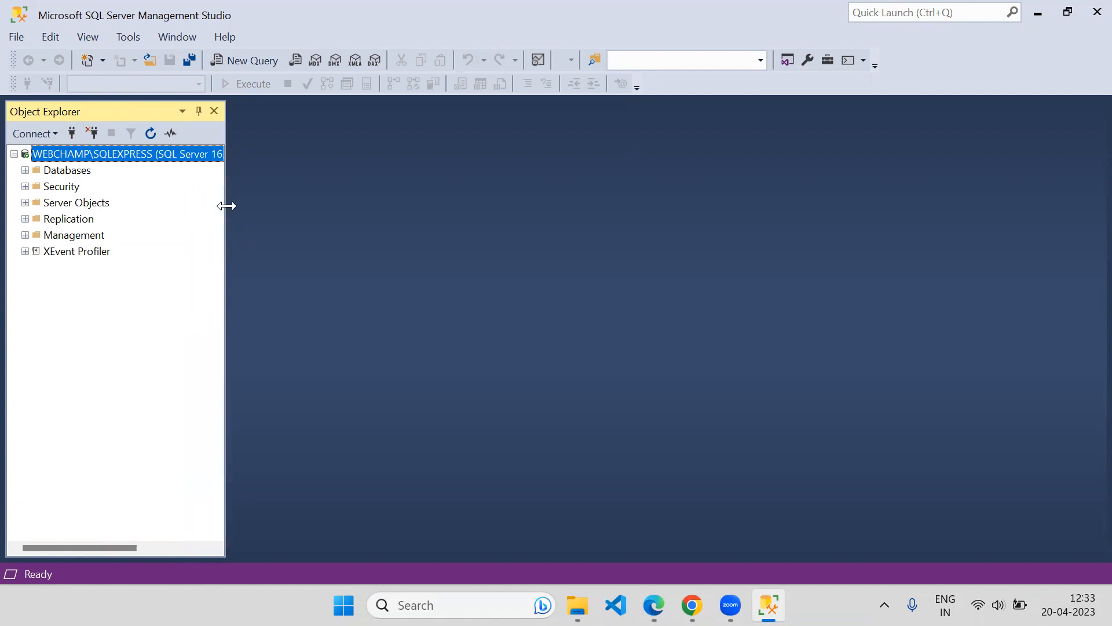
- Open a new query on the connected server, write "select now();" and execute it
{"action": "left_click", "coordinate": [244, 60]}
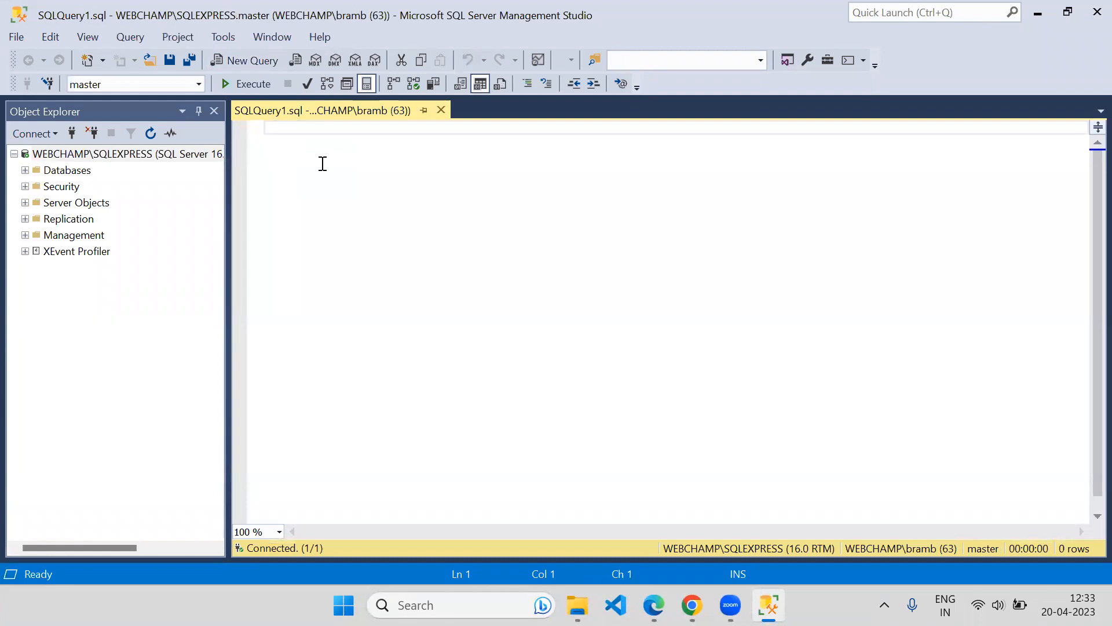
{"action": "type", "text": "sele"}
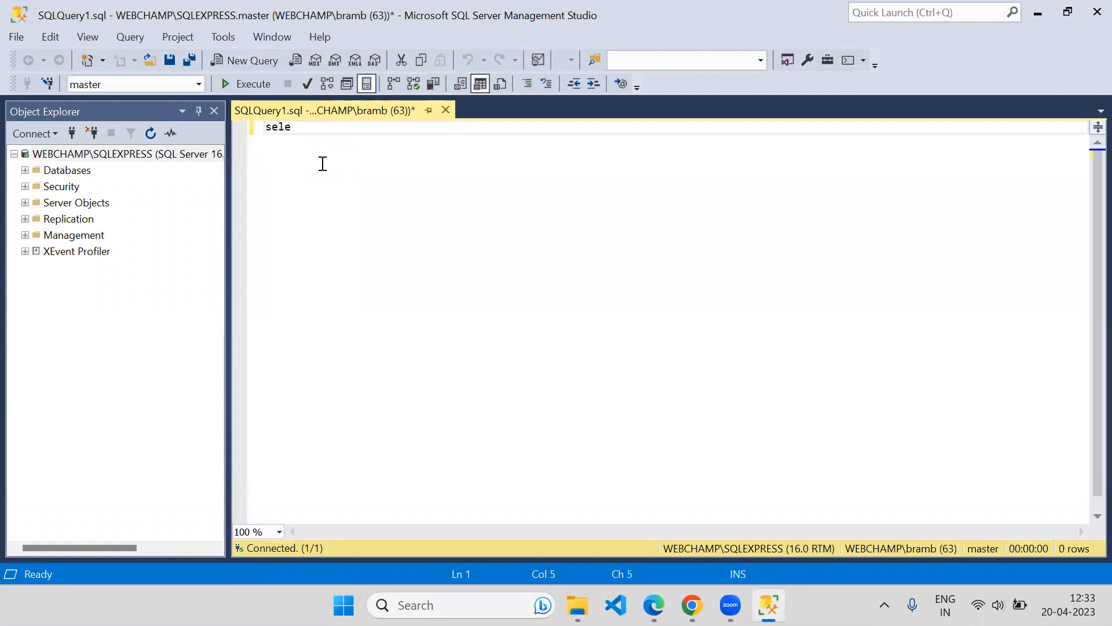
{"action": "type", "text": "ct noew"}
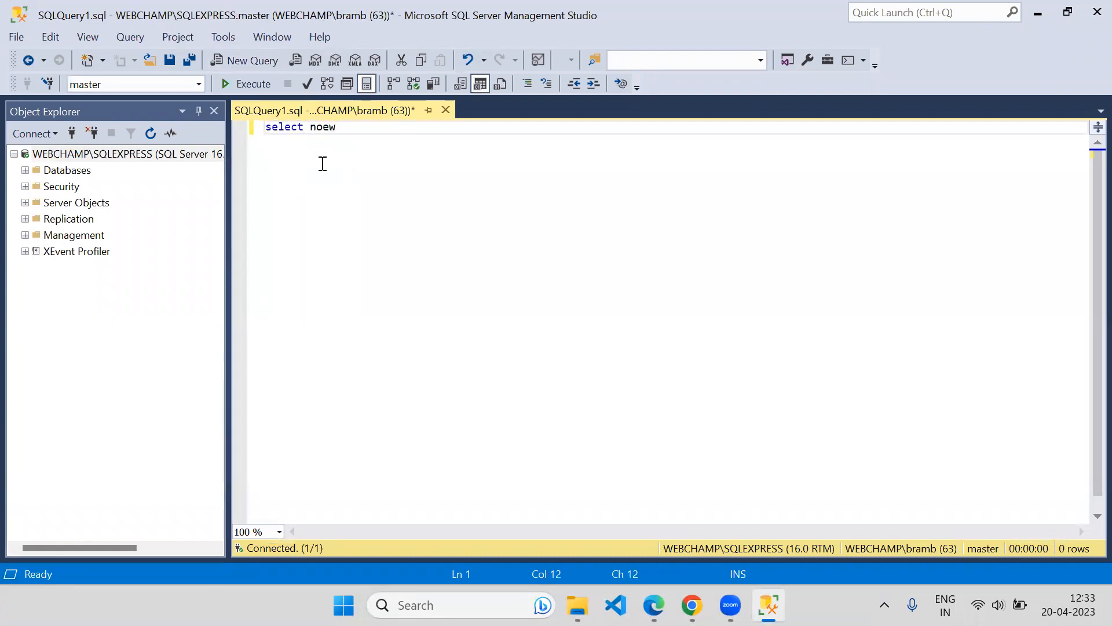
{"action": "key", "text": "BackSpace"}
{"action": "key", "text": "BackSpace"}
{"action": "type", "text": "w();"}
{"action": "left_click_drag", "start_coordinate": [356, 127], "coordinate": [265, 127]}
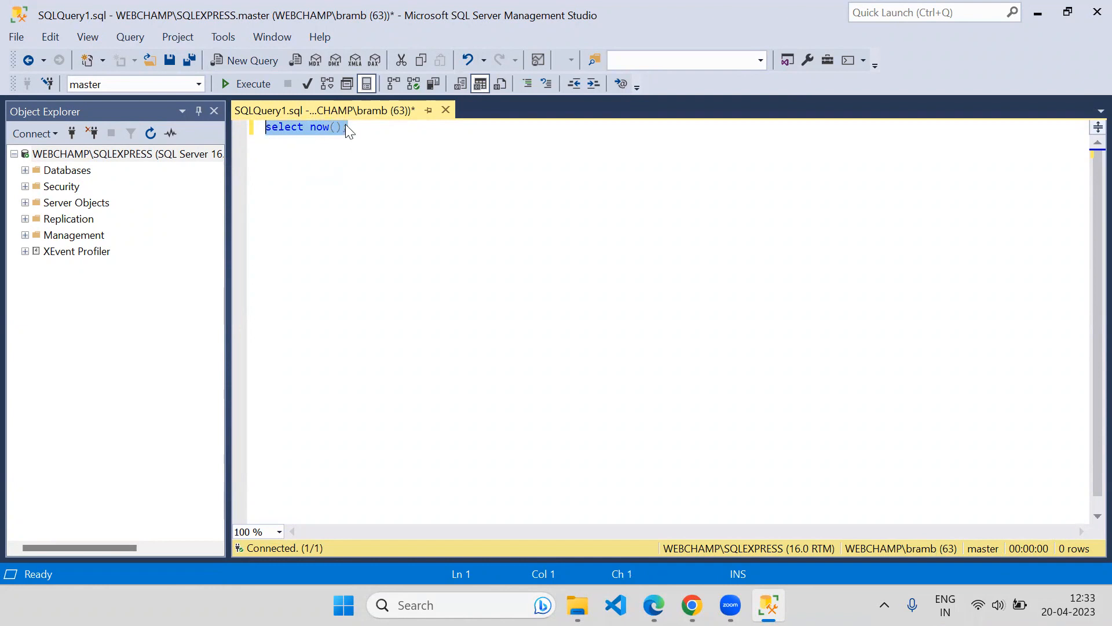
{"action": "left_click", "coordinate": [249, 84]}
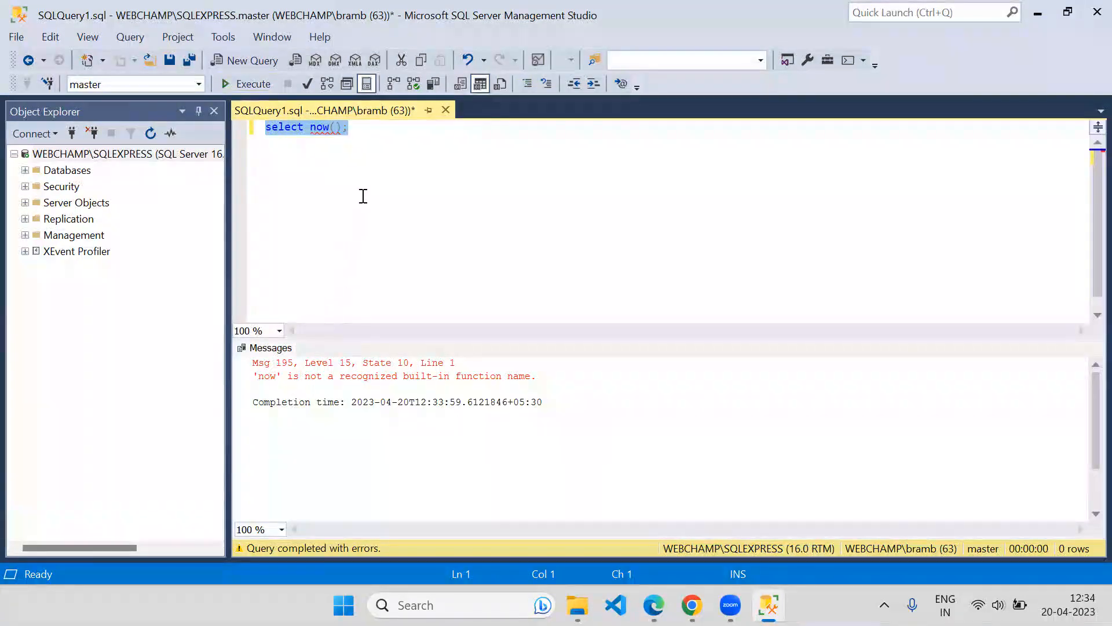
- Try replacing now() in the query with a built-in function found through "dat", "Tod" or "Now"
{"action": "left_click", "coordinate": [343, 127]}
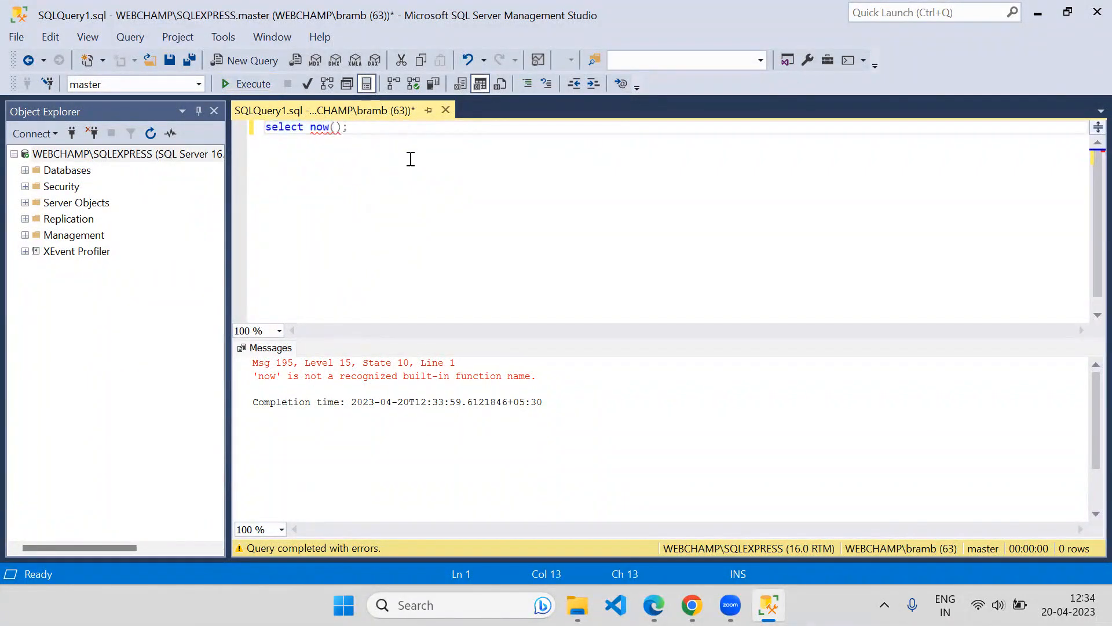
{"action": "key", "text": "BackSpace"}
{"action": "key", "text": "BackSpace"}
{"action": "key", "text": "BackSpace"}
{"action": "key", "text": "BackSpace"}
{"action": "key", "text": "BackSpace"}
{"action": "type", "text": "dat"}
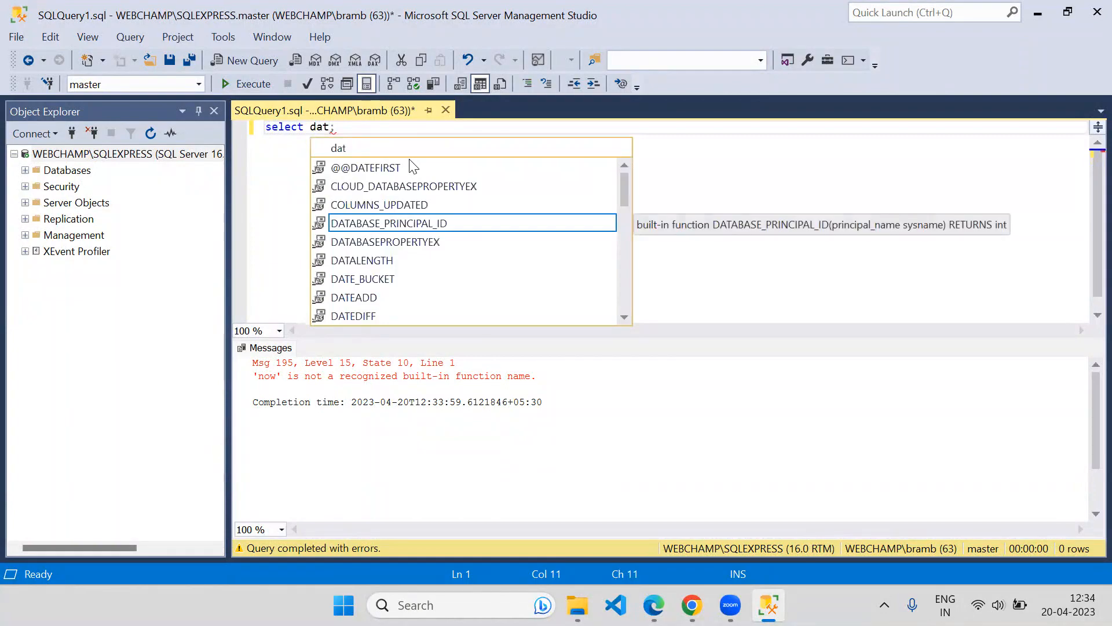
{"action": "key", "text": "BackSpace"}
{"action": "key", "text": "BackSpace"}
{"action": "key", "text": "BackSpace"}
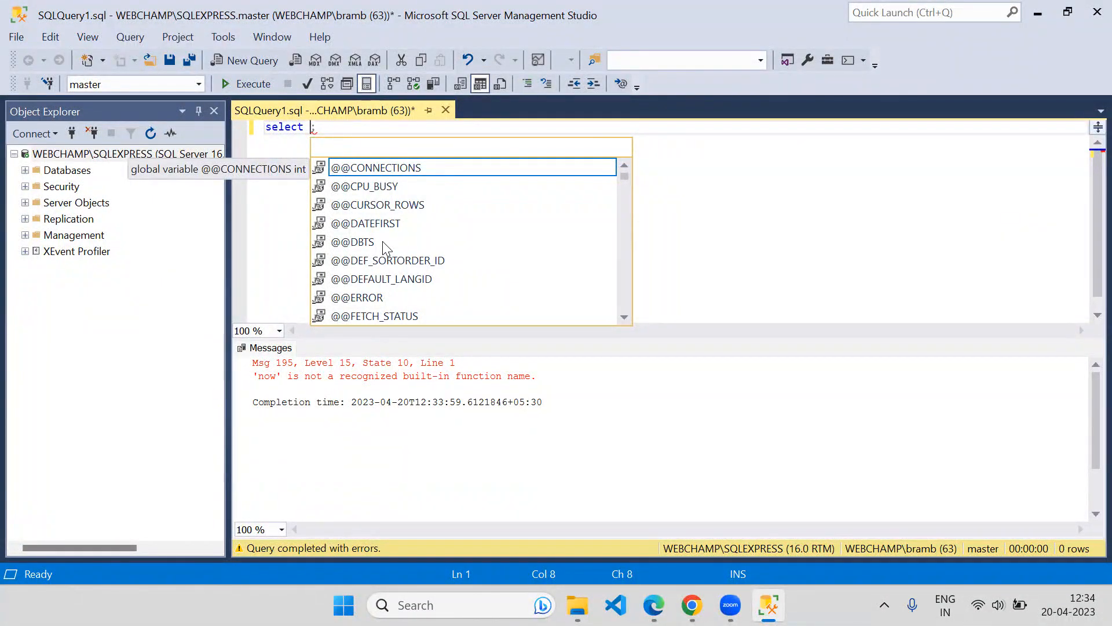
{"action": "type", "text": "To"}
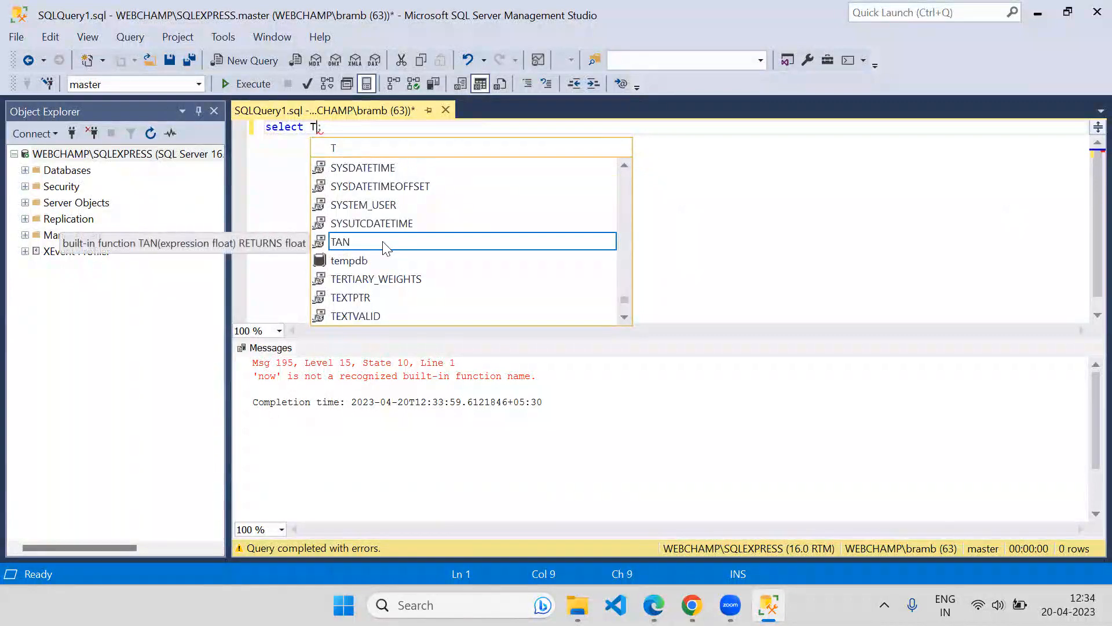
{"action": "type", "text": "da"}
{"action": "key", "text": "BackSpace"}
{"action": "key", "text": "BackSpace"}
{"action": "key", "text": "BackSpace"}
{"action": "key", "text": "BackSpace"}
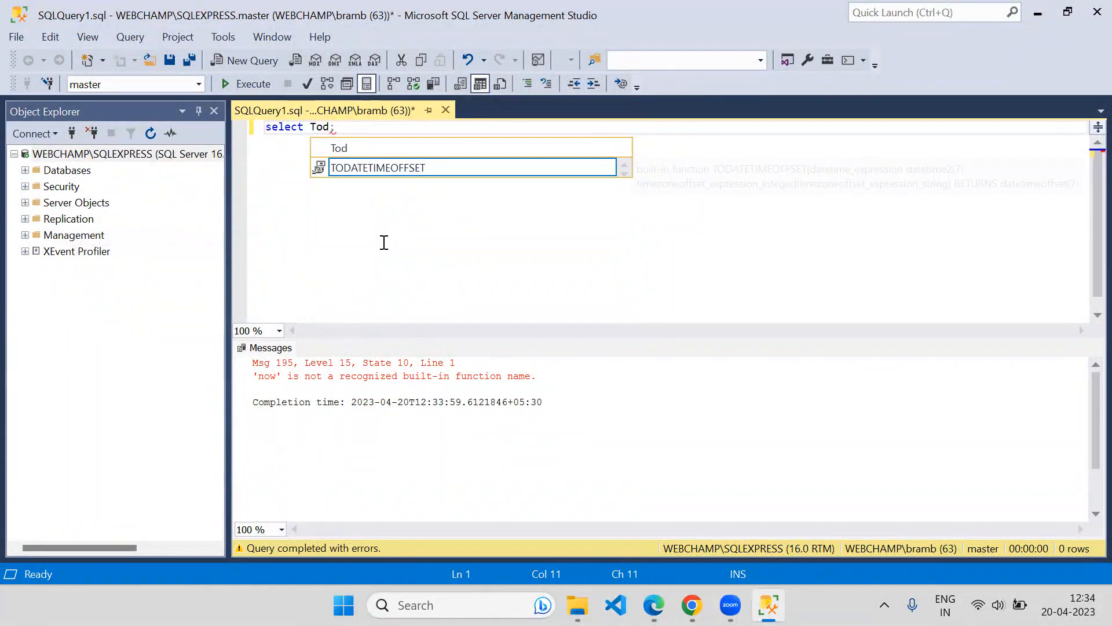
{"action": "type", "text": "No"}
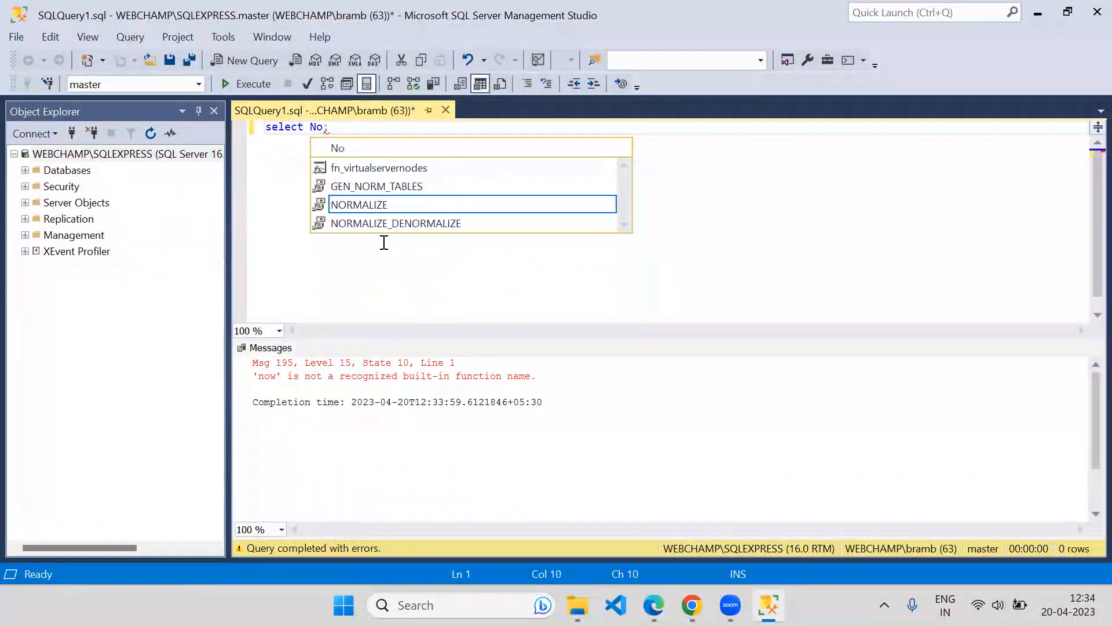
{"action": "type", "text": "w"}
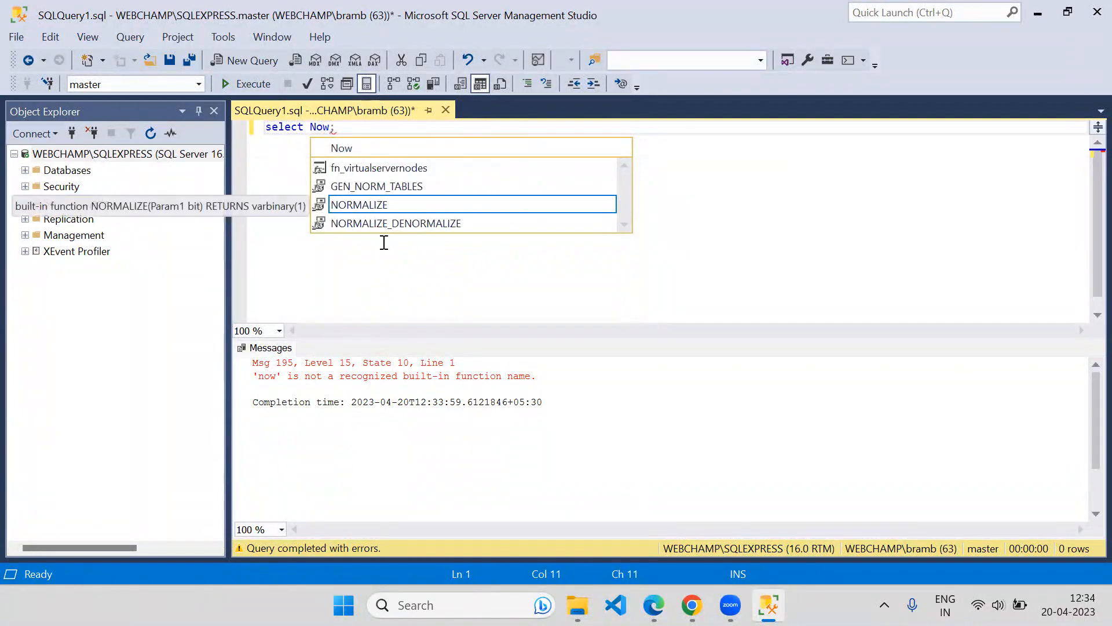
{"action": "left_click", "coordinate": [347, 148]}
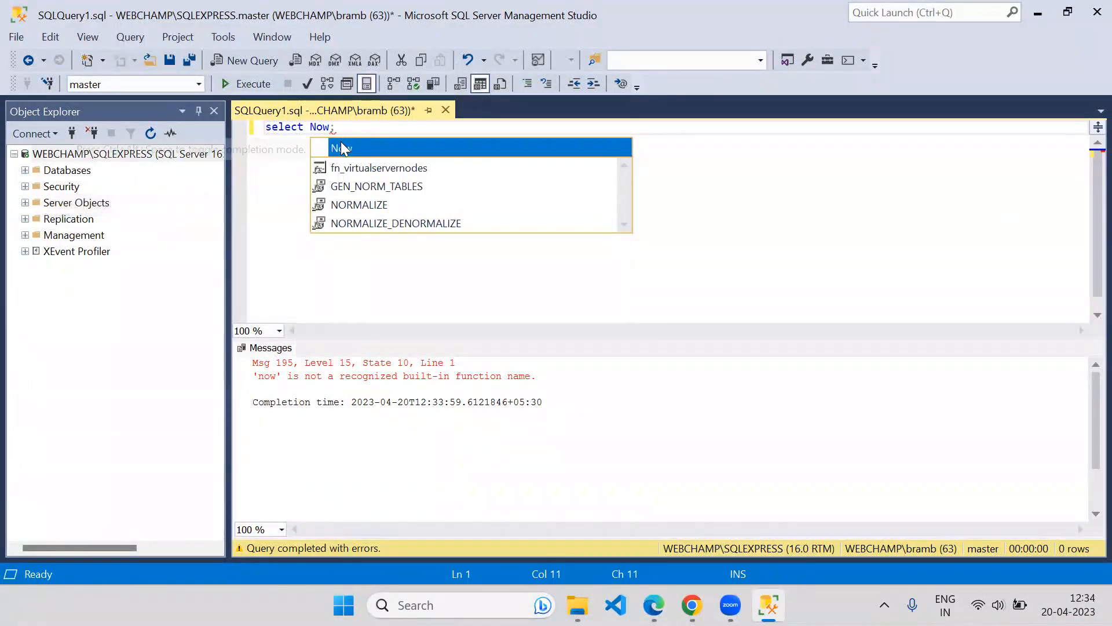
{"action": "key", "text": "Escape"}
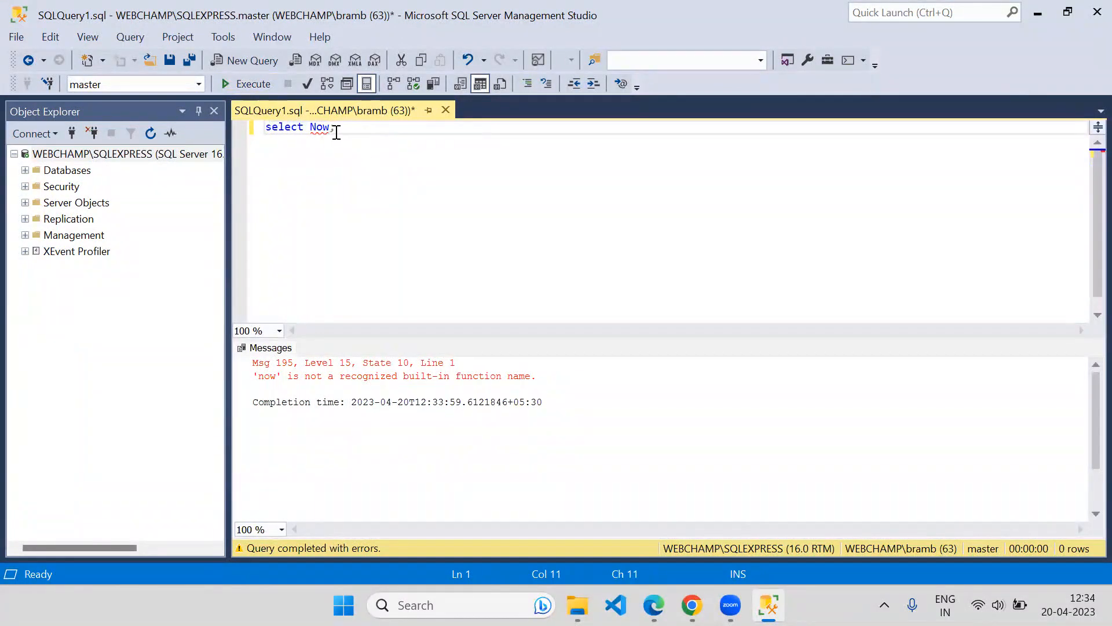
{"action": "key", "text": "BackSpace"}
{"action": "key", "text": "BackSpace"}
{"action": "key", "text": "BackSpace"}
- Try Date() as the selected expression, and reduce the query to "select Date;"
{"action": "type", "text": "Date"}
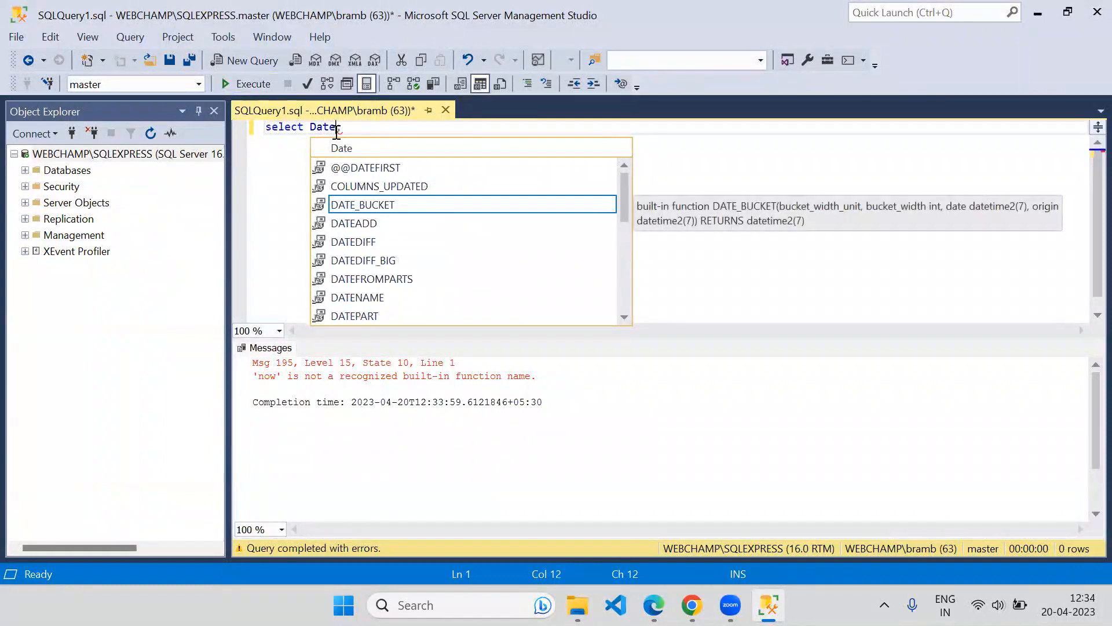
{"action": "type", "text": "("}
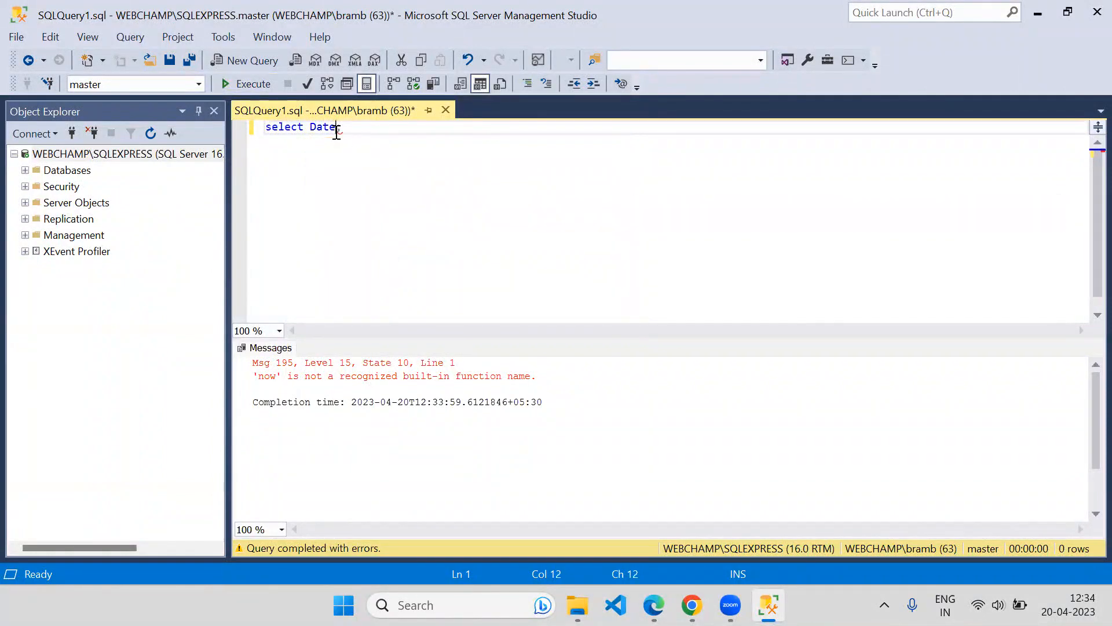
{"action": "type", "text": "();"}
{"action": "left_click_drag", "start_coordinate": [373, 127], "coordinate": [335, 127]}
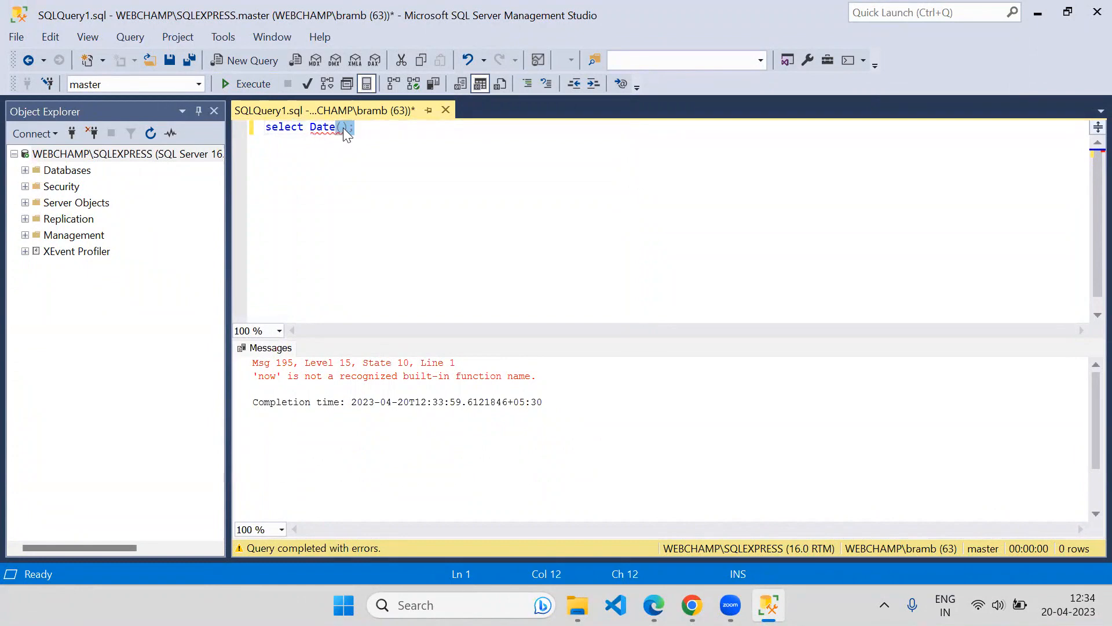
{"action": "left_click", "coordinate": [342, 126]}
{"action": "key", "text": "BackSpace"}
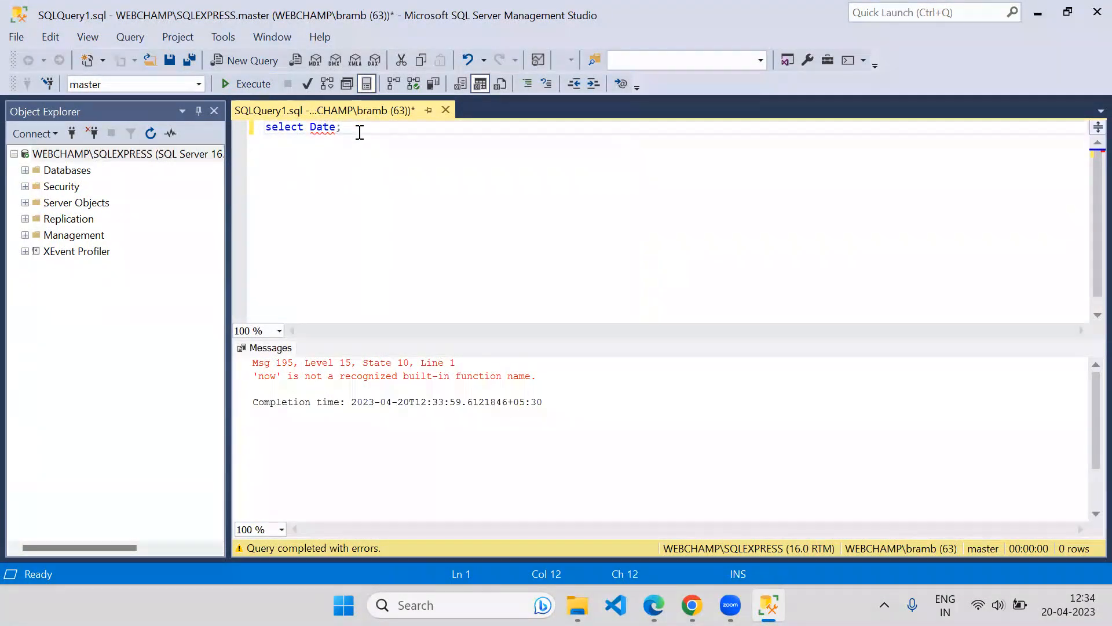
{"action": "left_click_drag", "start_coordinate": [342, 127], "coordinate": [268, 129]}
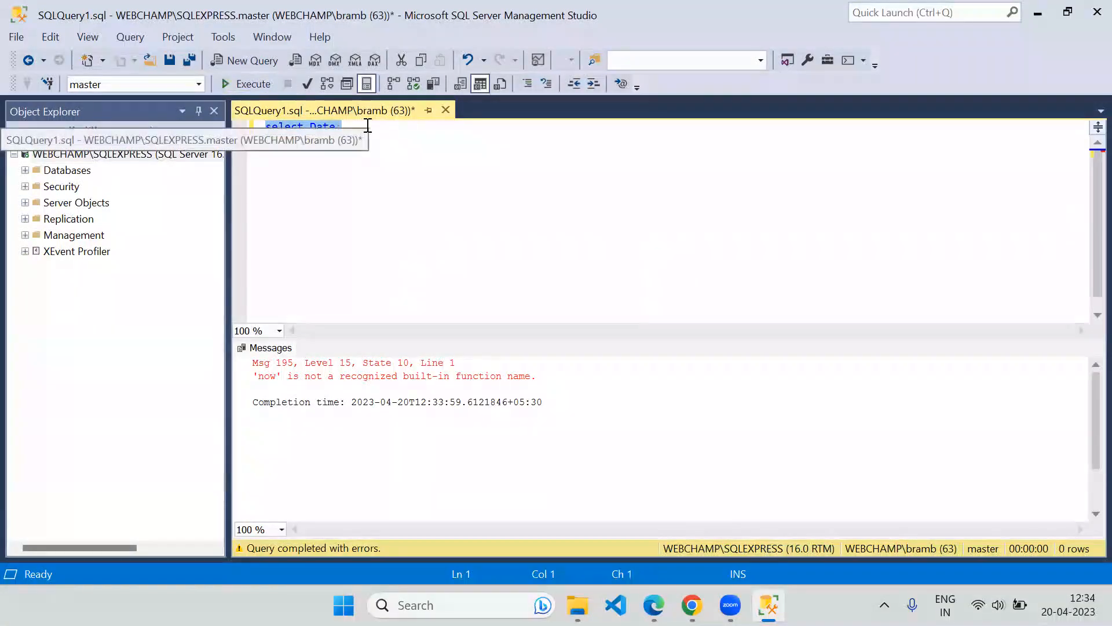
{"action": "left_click_drag", "start_coordinate": [395, 129], "coordinate": [313, 128]}
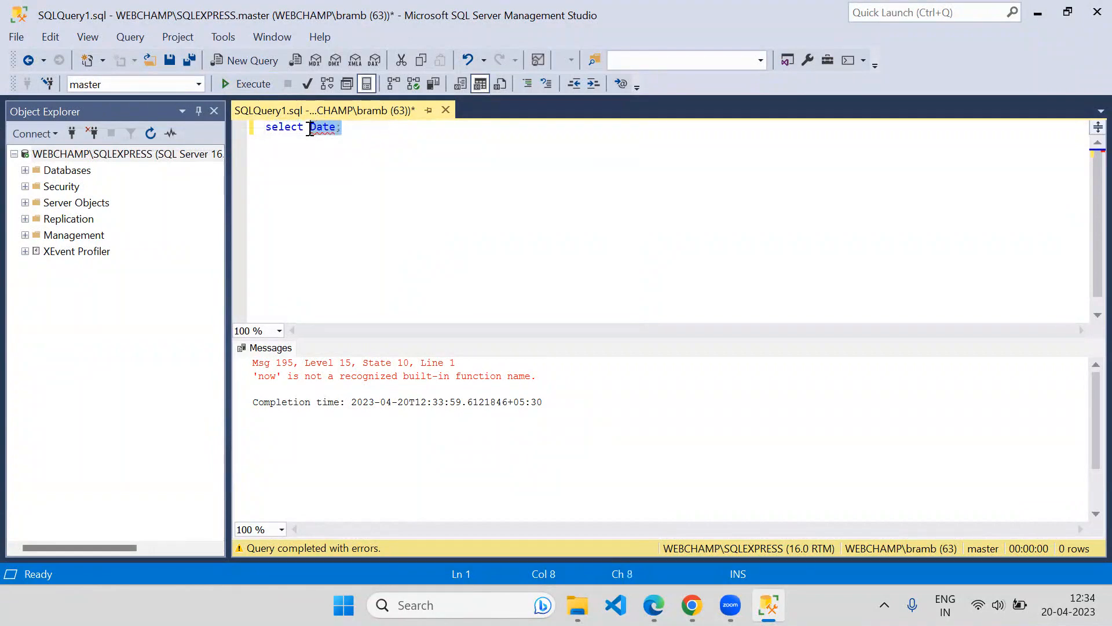
- Replace Date in the query with the double-quoted text "WEBCHAMP" and execute the statement
{"action": "key", "text": "BackSpace"}
{"action": "type", "text": "\""}
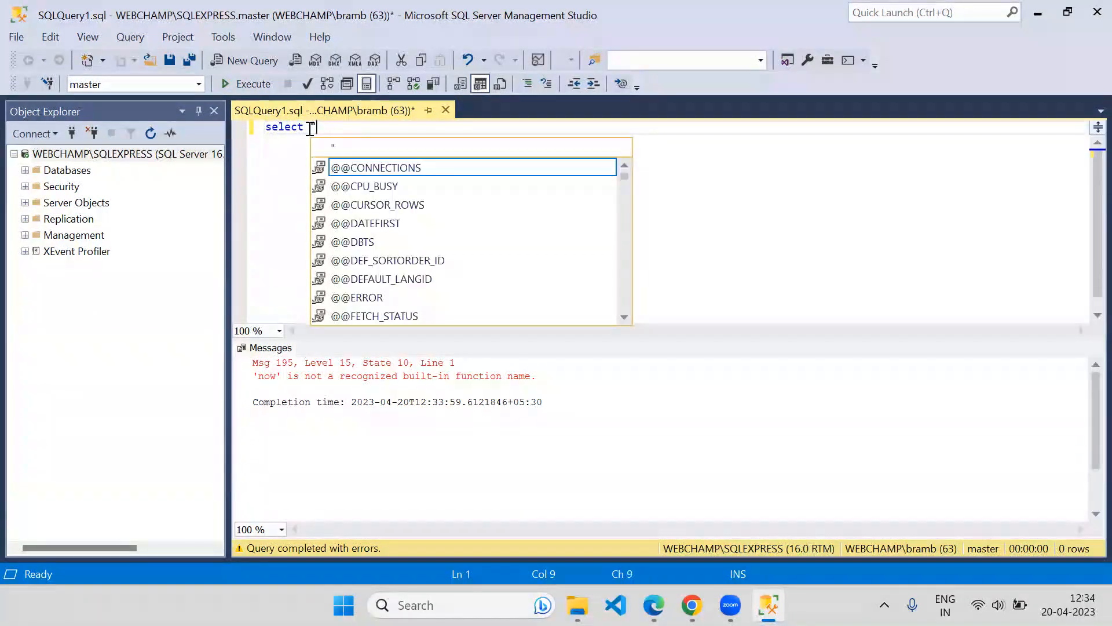
{"action": "type", "text": "WEBCH"}
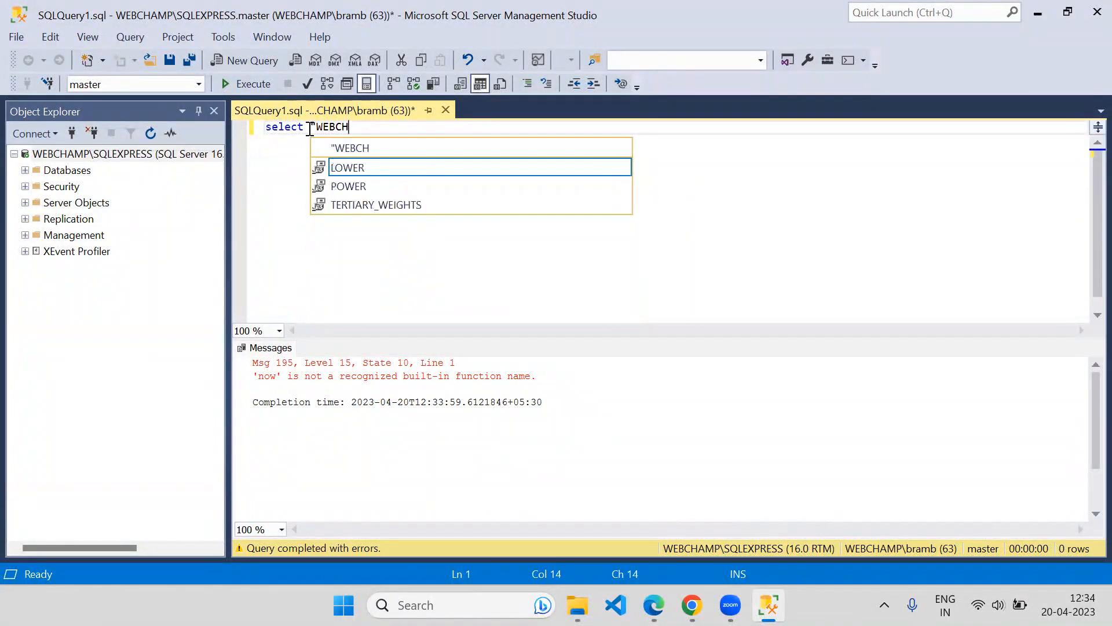
{"action": "type", "text": "AMP\";"}
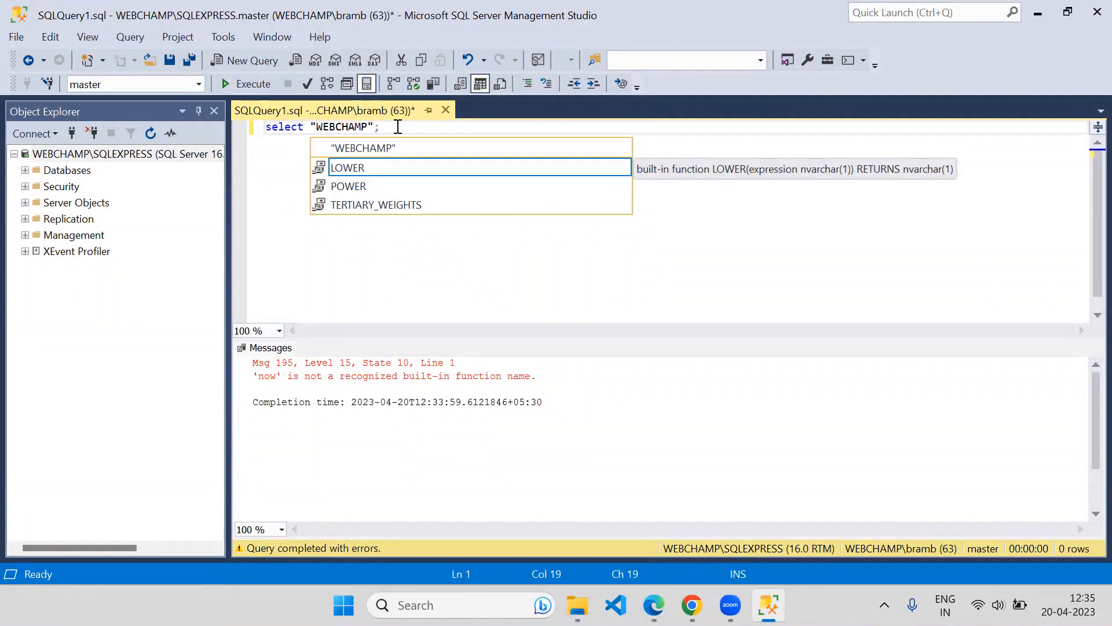
{"action": "left_click_drag", "start_coordinate": [398, 126], "coordinate": [235, 122]}
{"action": "left_click", "coordinate": [249, 84]}
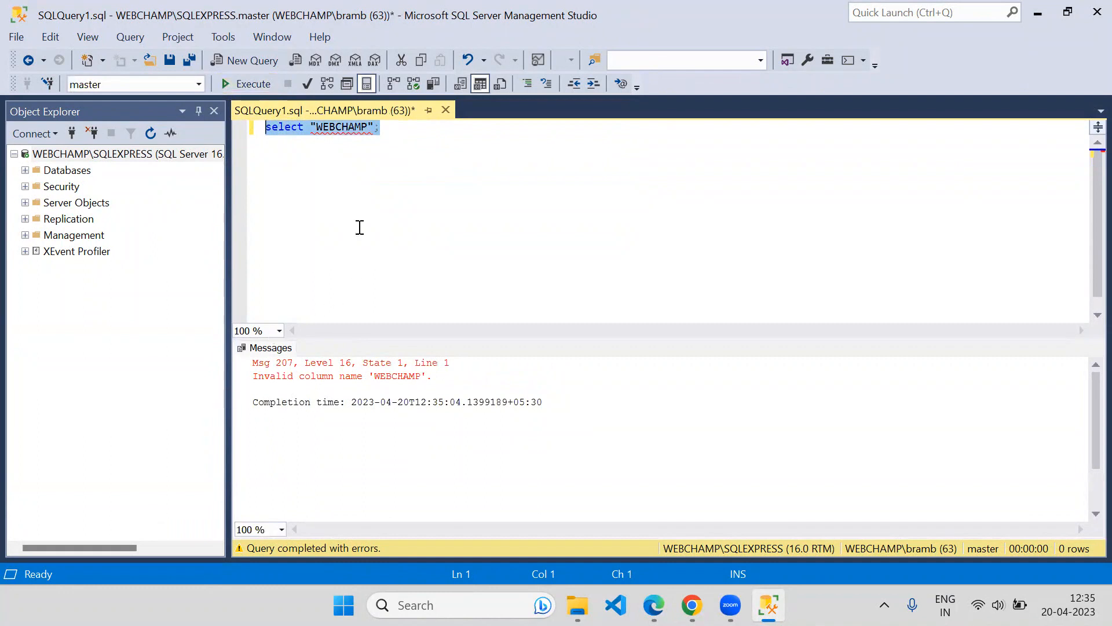
{"action": "mouse_move", "coordinate": [333, 133]}
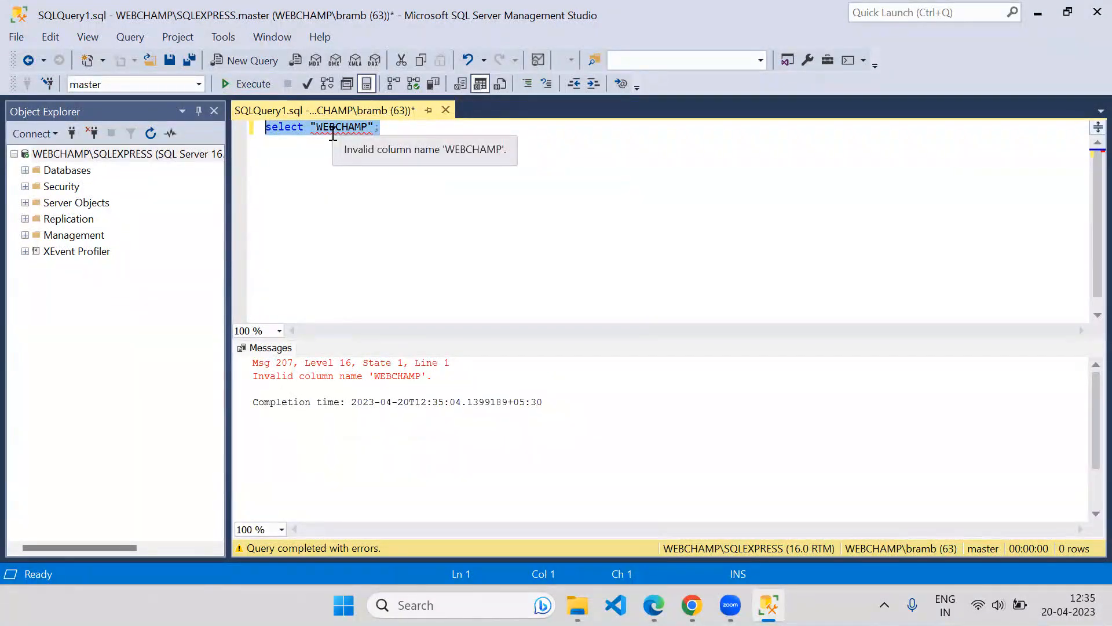
- Replace the quoted text "WEBCHAMP" and its semicolon in the query with the built-in function USER_NAME
{"action": "left_click", "coordinate": [313, 126]}
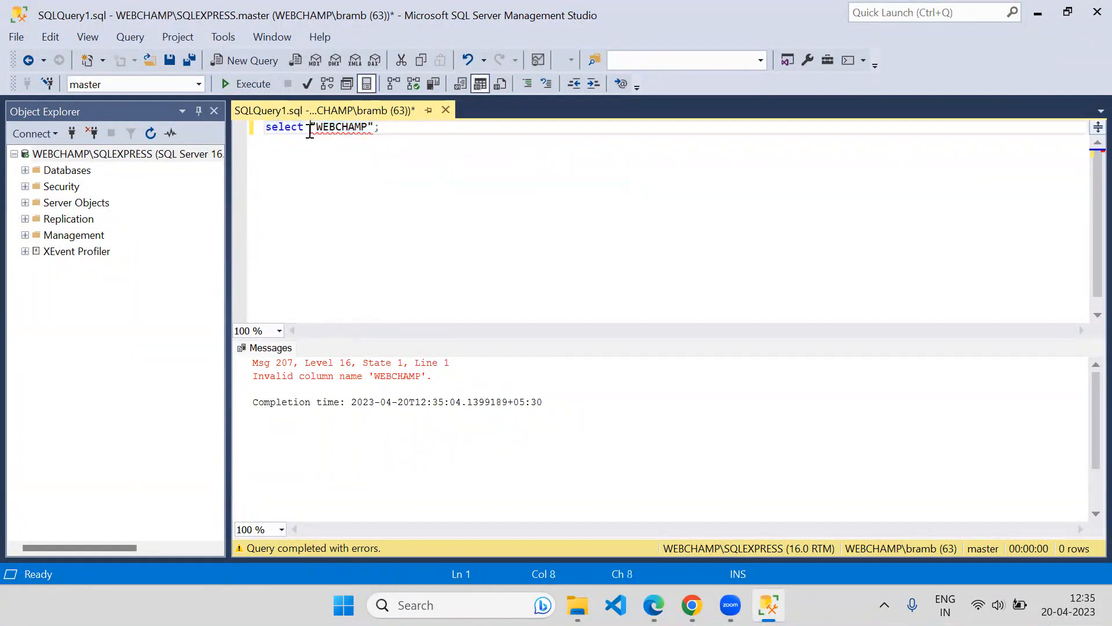
{"action": "left_click_drag", "start_coordinate": [312, 125], "coordinate": [420, 123]}
{"action": "key", "text": "BackSpace"}
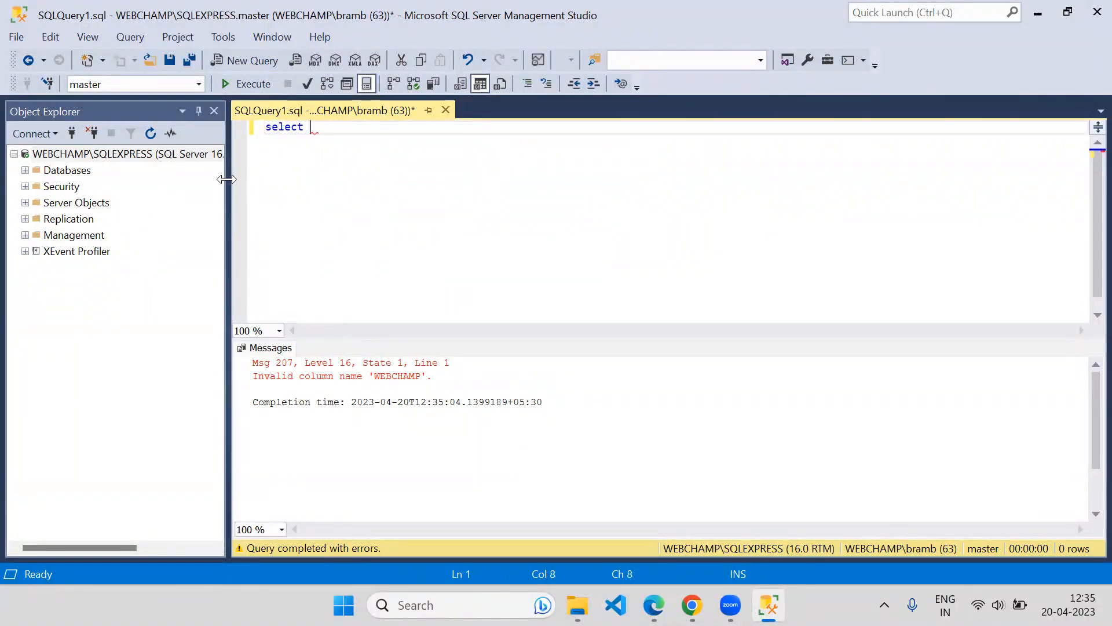
{"action": "type", "text": "use"}
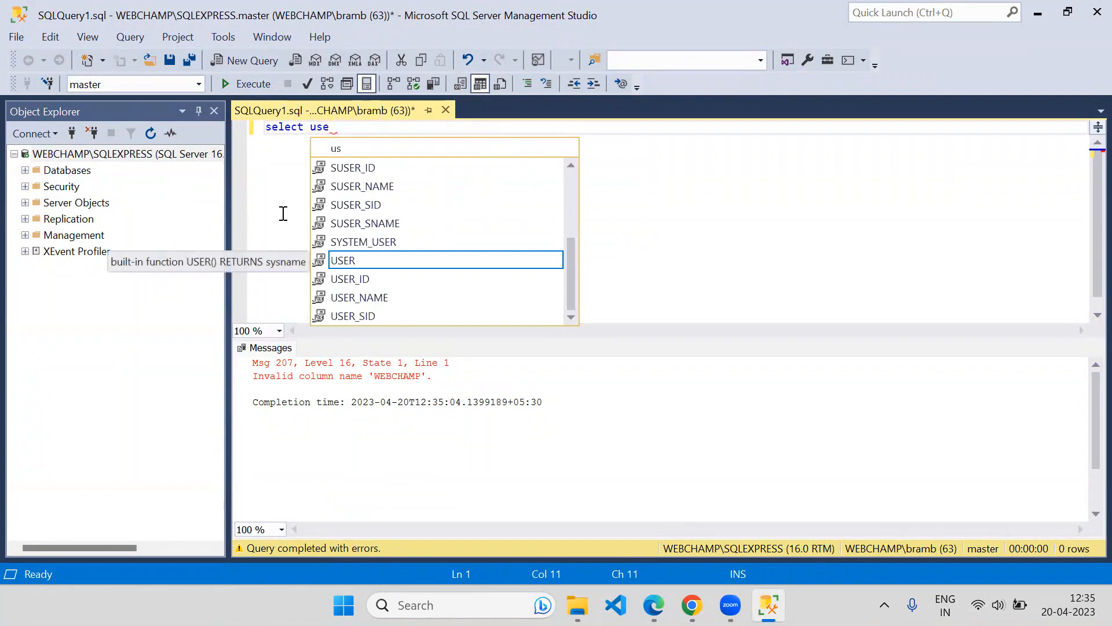
{"action": "left_click", "coordinate": [359, 296]}
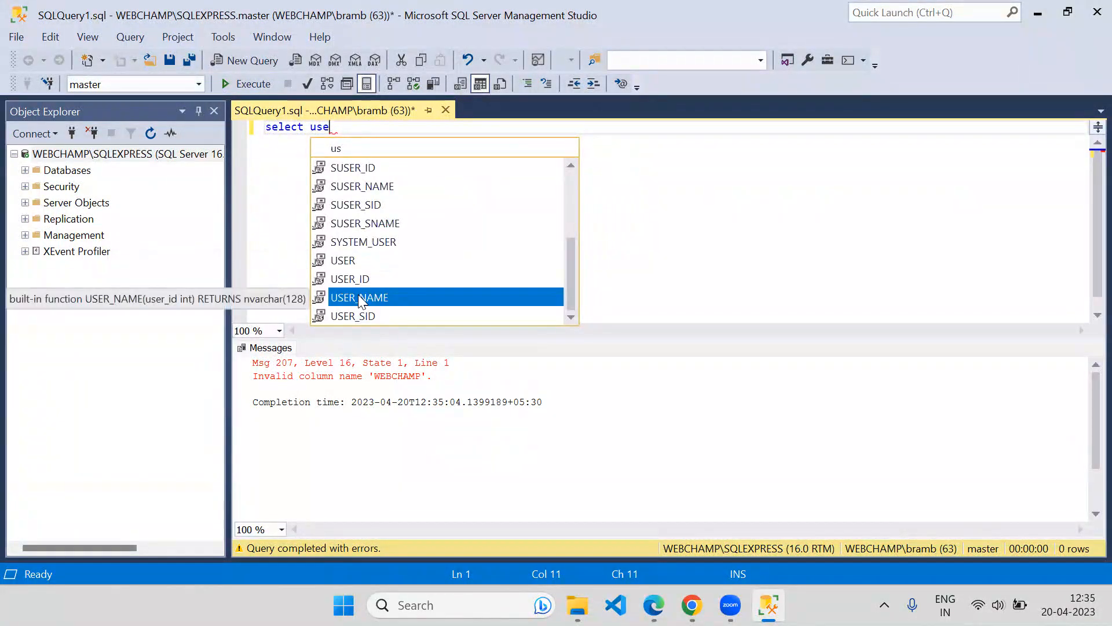
{"action": "double_click", "coordinate": [358, 294]}
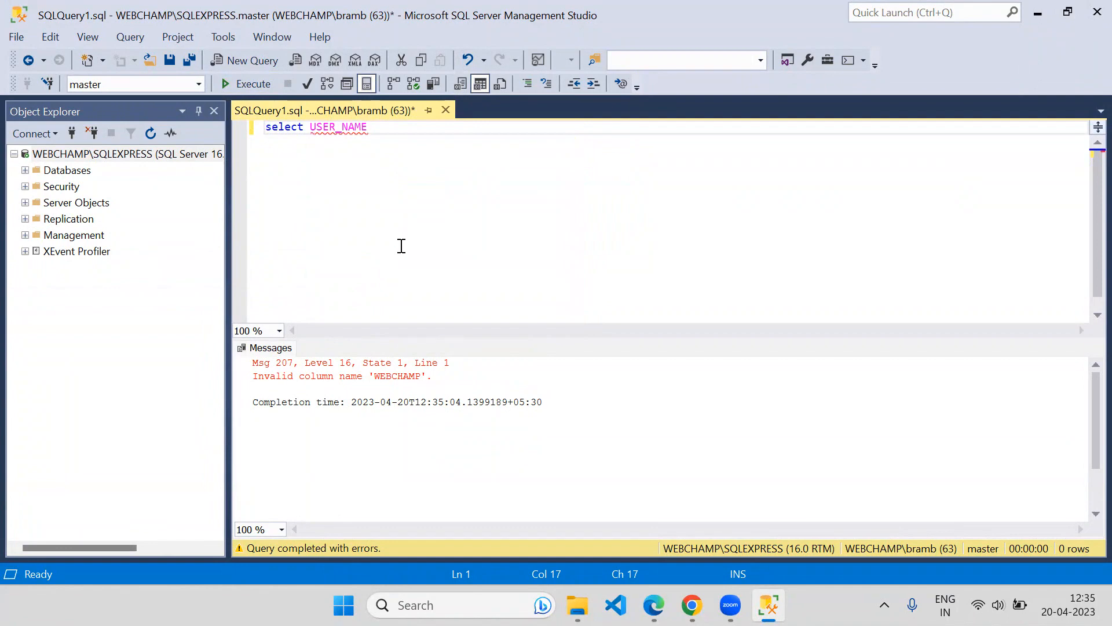
- Complete the statement as "select USER_NAME();" and execute it
{"action": "type", "text": "();"}
{"action": "left_click_drag", "start_coordinate": [409, 126], "coordinate": [255, 135]}
{"action": "left_click", "coordinate": [240, 88]}
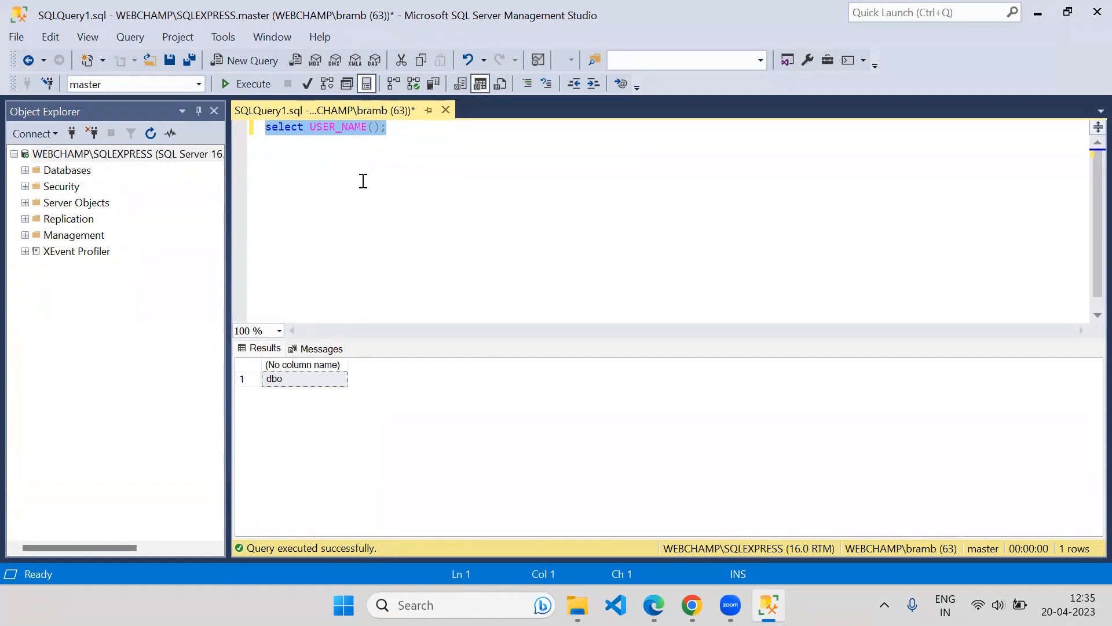
{"action": "left_click", "coordinate": [405, 137]}
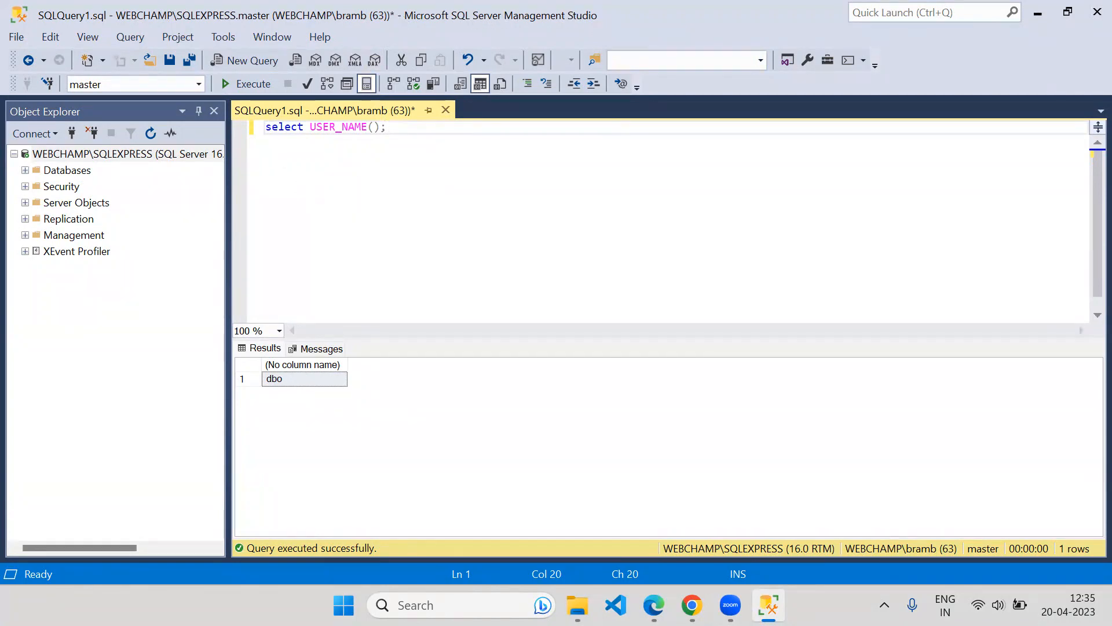
- Minimize the SQL Server Management Studio and Downloads windows to clear the desktop
{"action": "left_click", "coordinate": [1034, 13]}
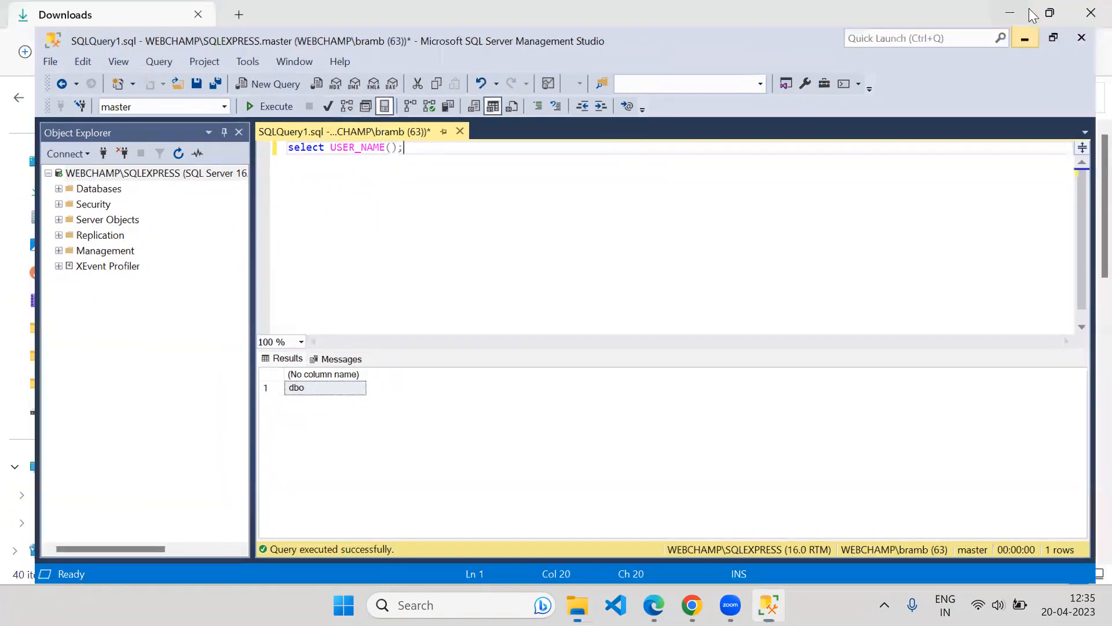
{"action": "left_click", "coordinate": [1018, 13]}
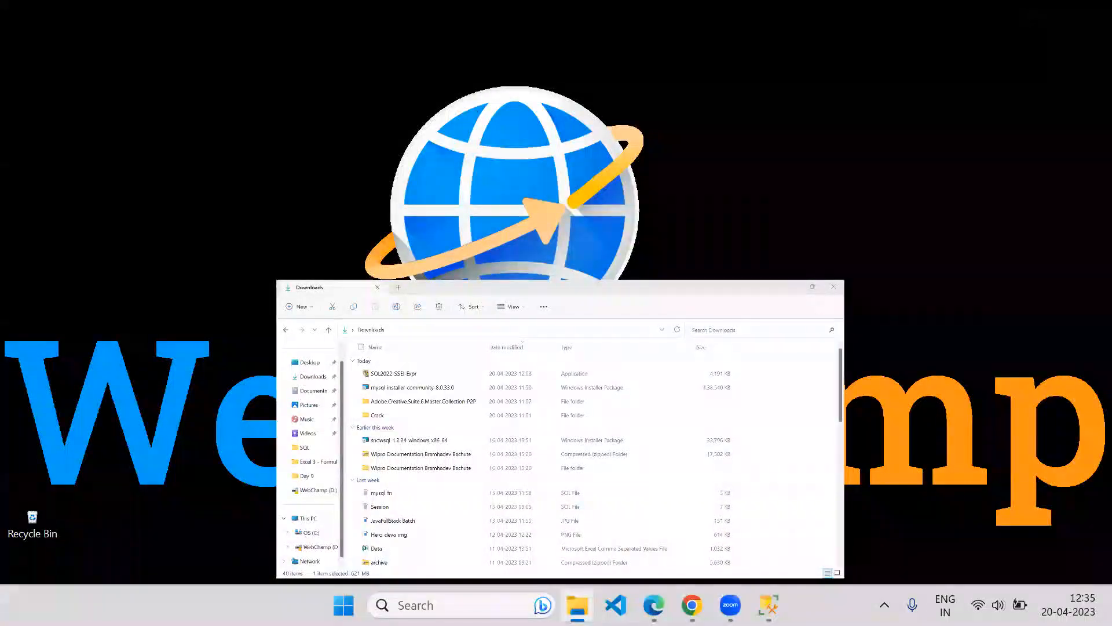